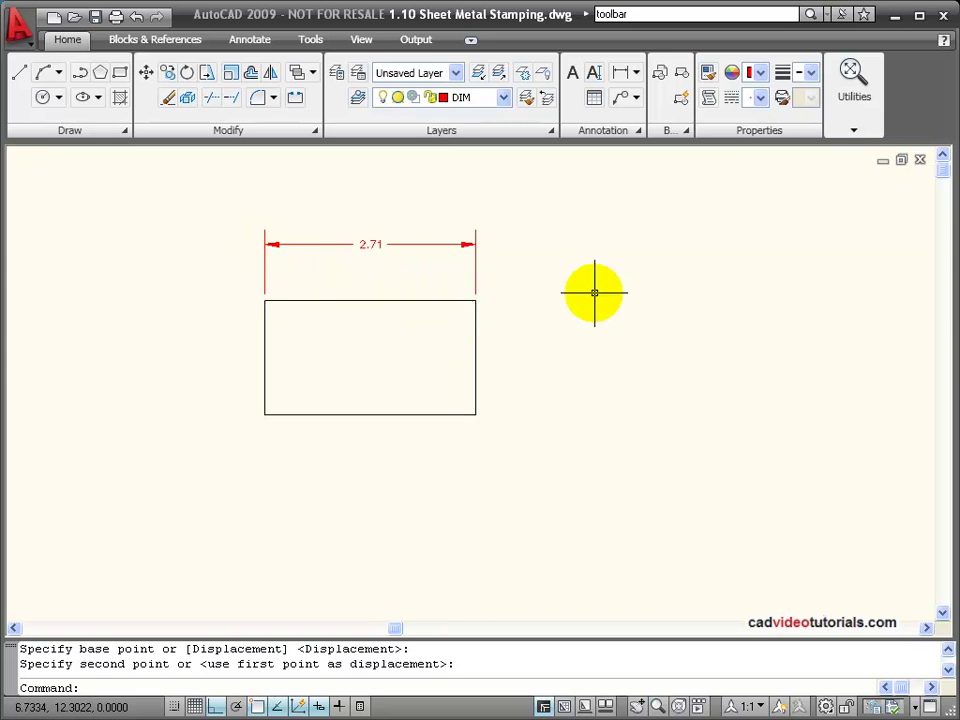
- Stretch the rectangle's right side together with its width dimension farther to the right, using the lower-right corner as base point
left_click(210, 78)
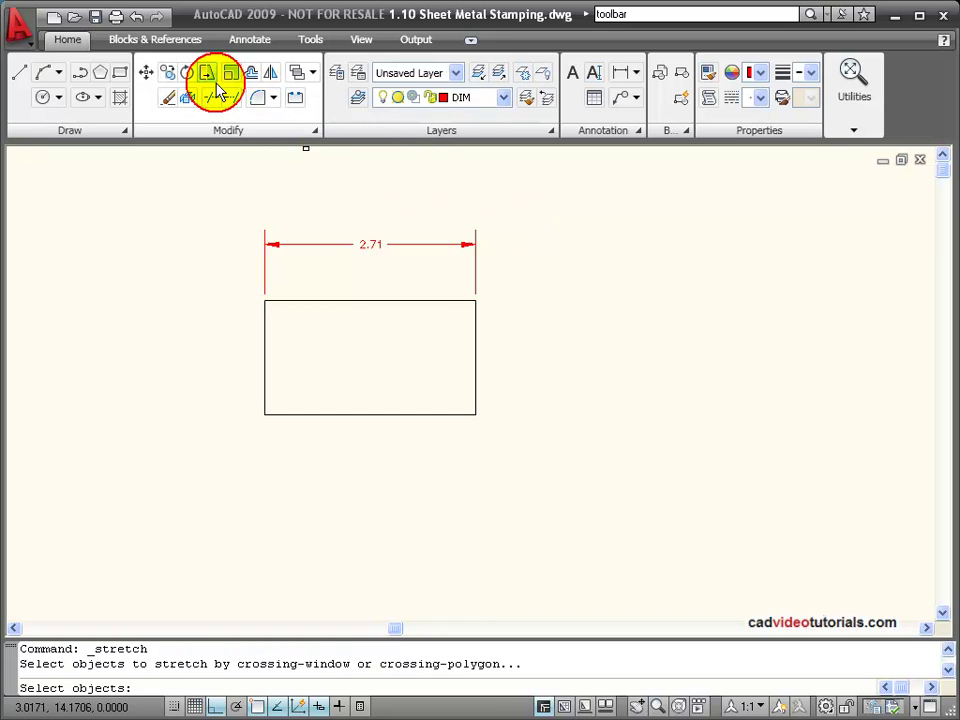
left_click(508, 204)
left_click(420, 451)
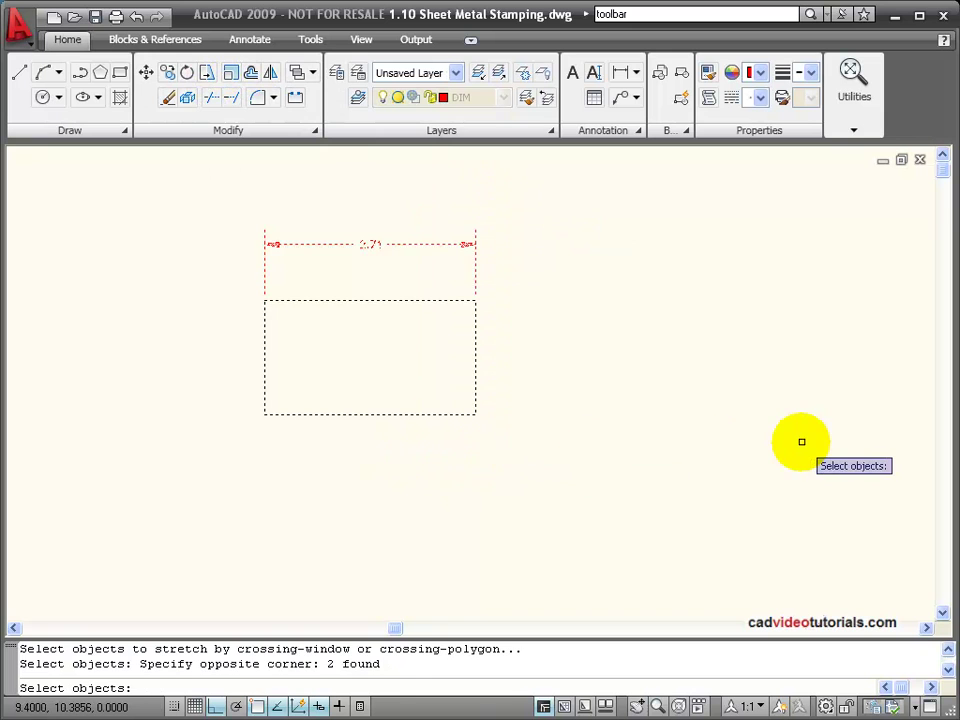
key("Return")
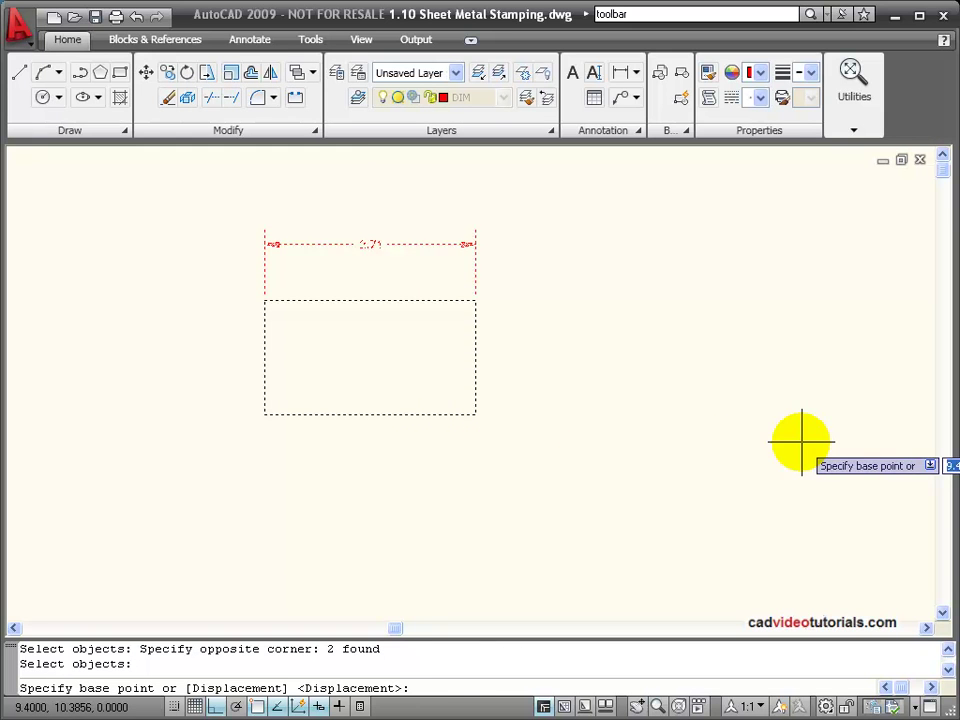
left_click(473, 415)
left_click(697, 440)
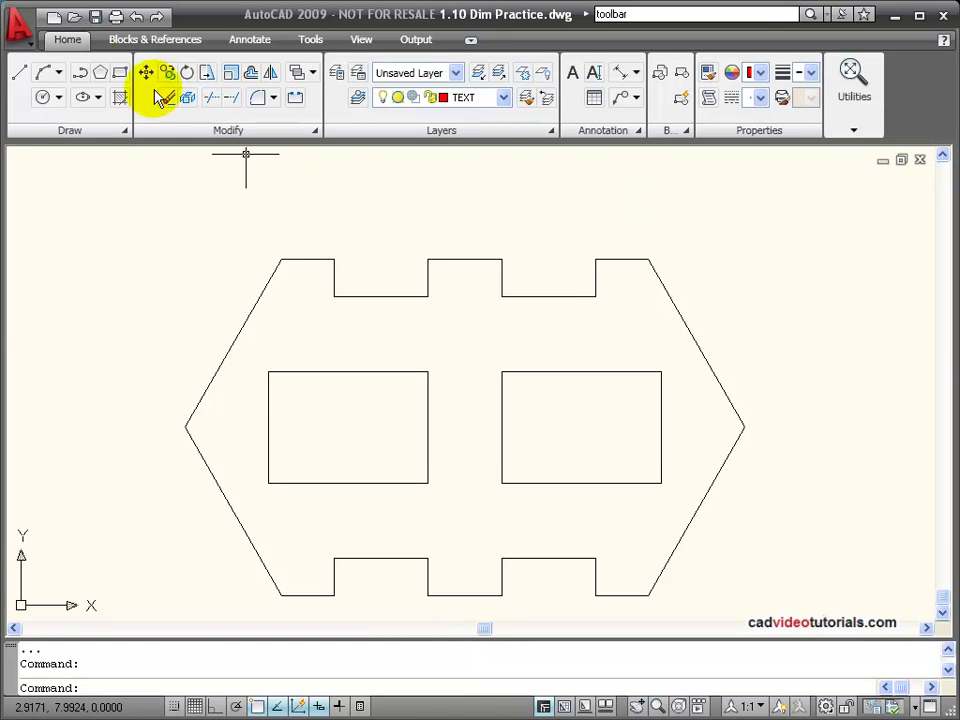
- Examine where the dimension commands are offered, including the dimension type list, the extended Dimensions tools and the full Dimension command list
left_click(638, 131)
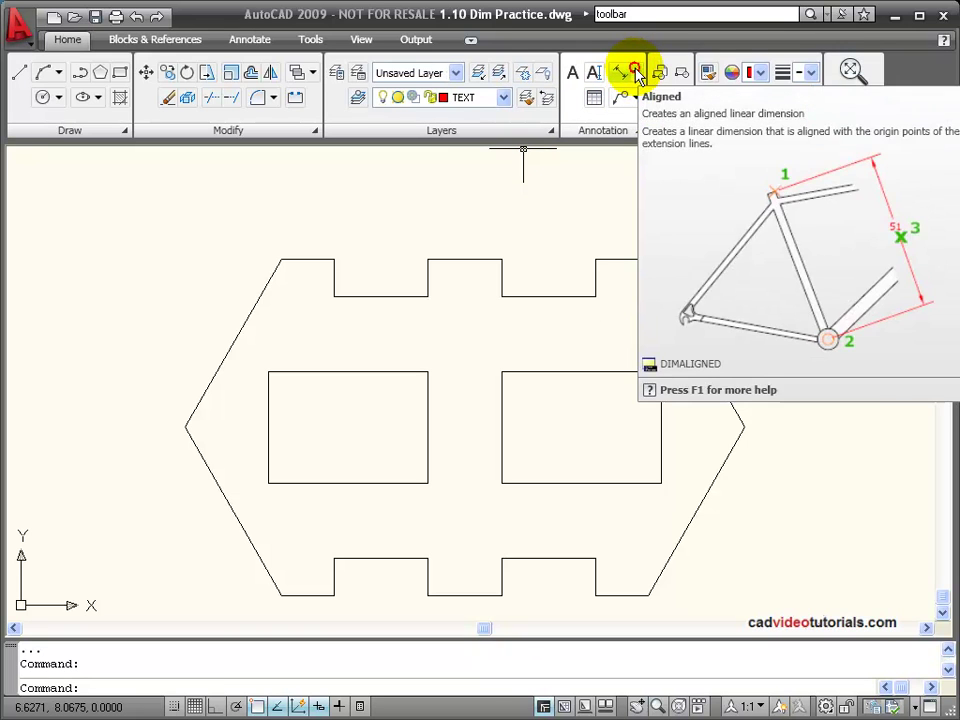
left_click(636, 76)
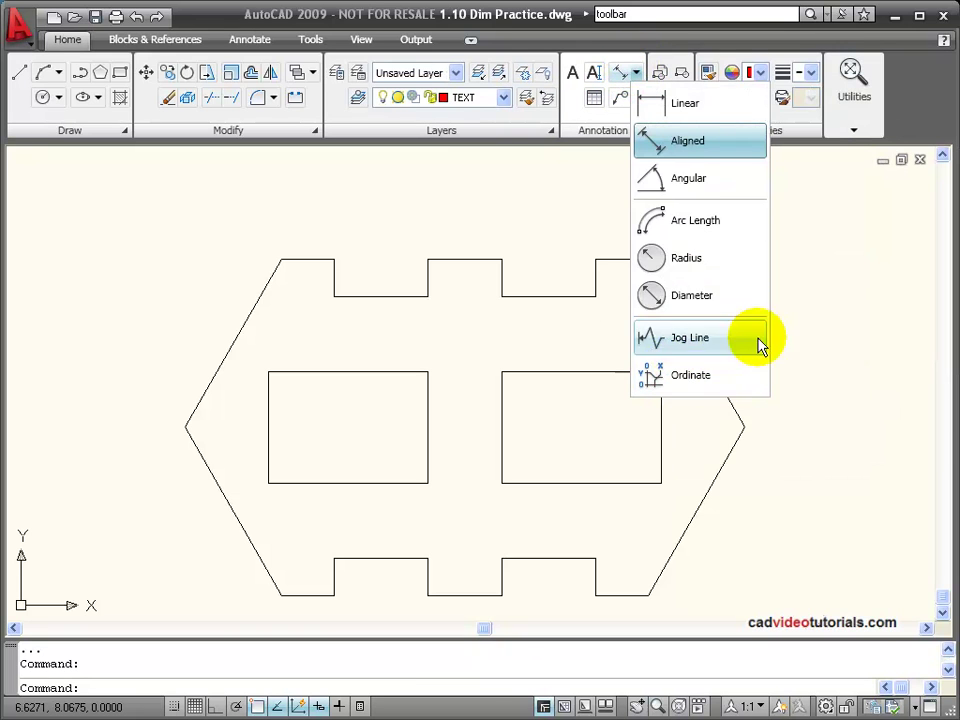
left_click(816, 238)
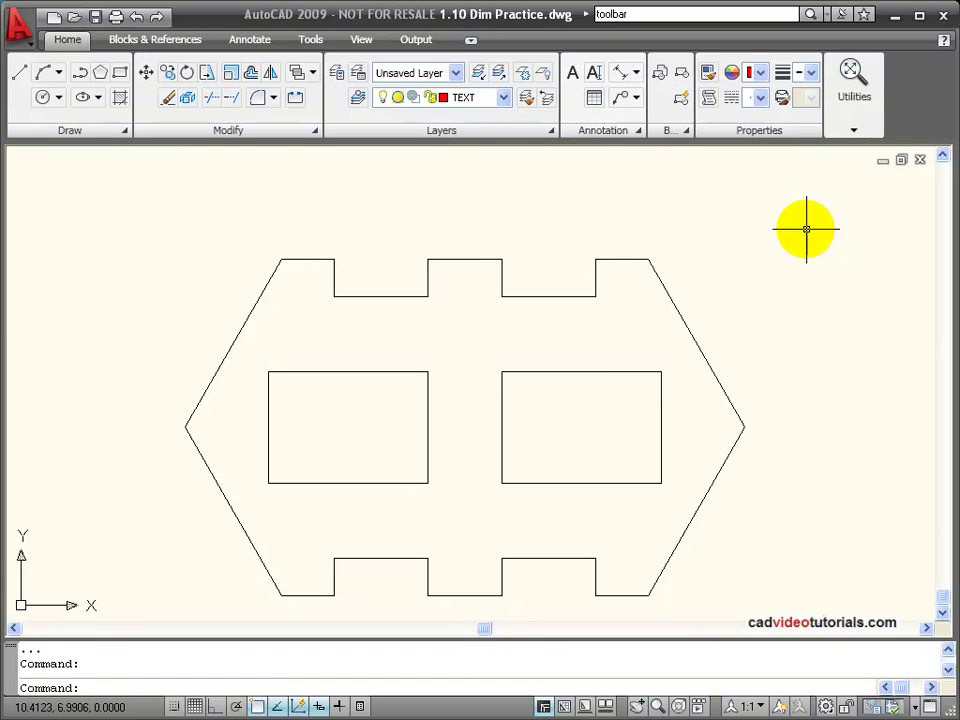
left_click(258, 46)
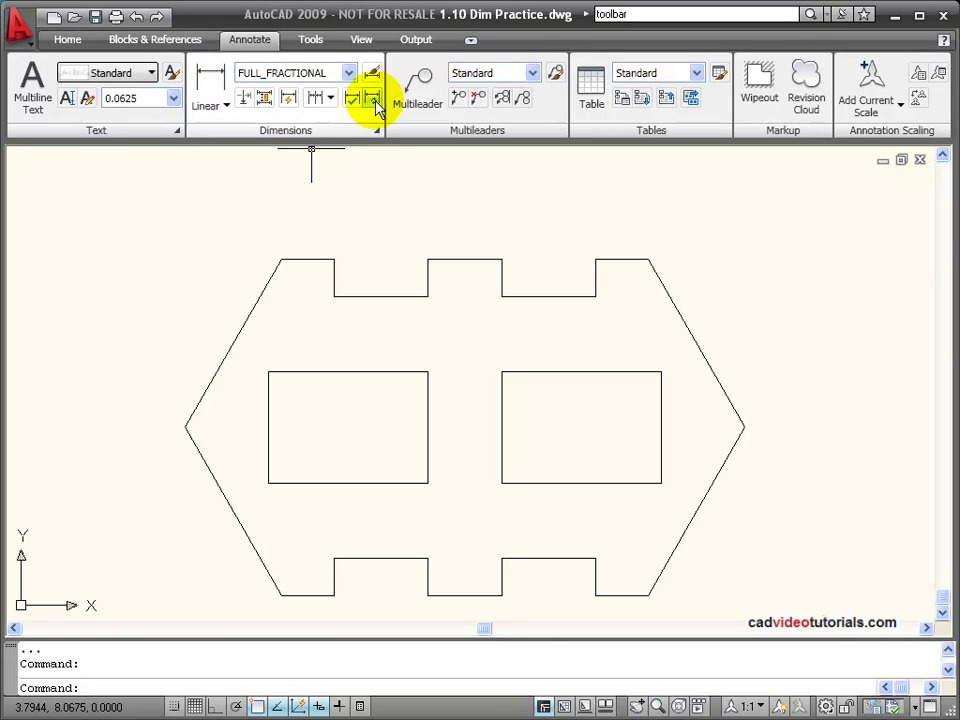
left_click(376, 130)
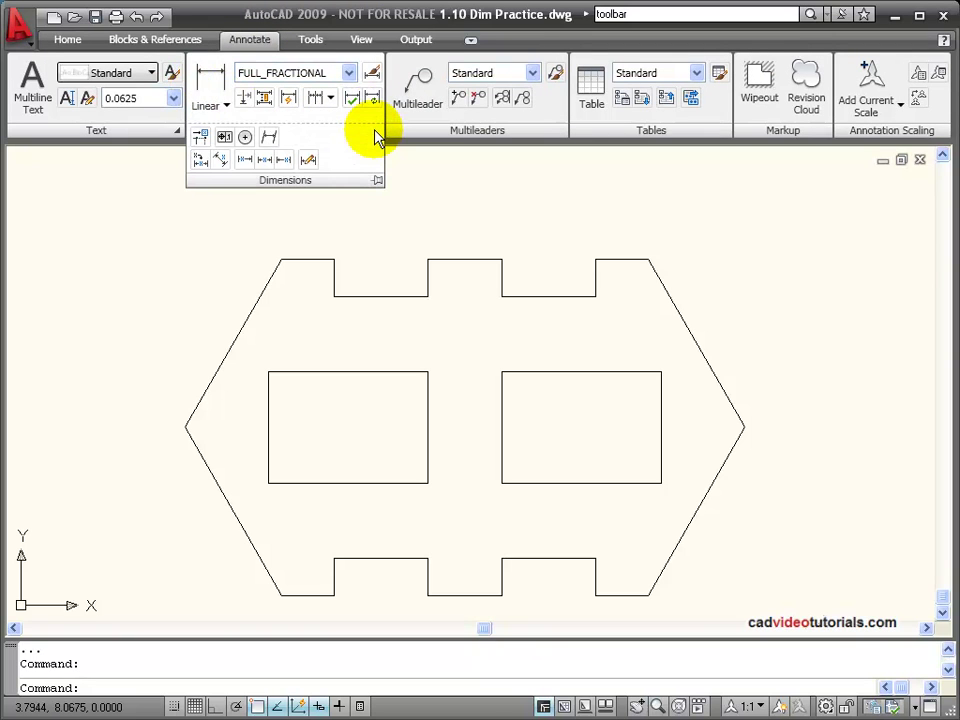
left_click(22, 34)
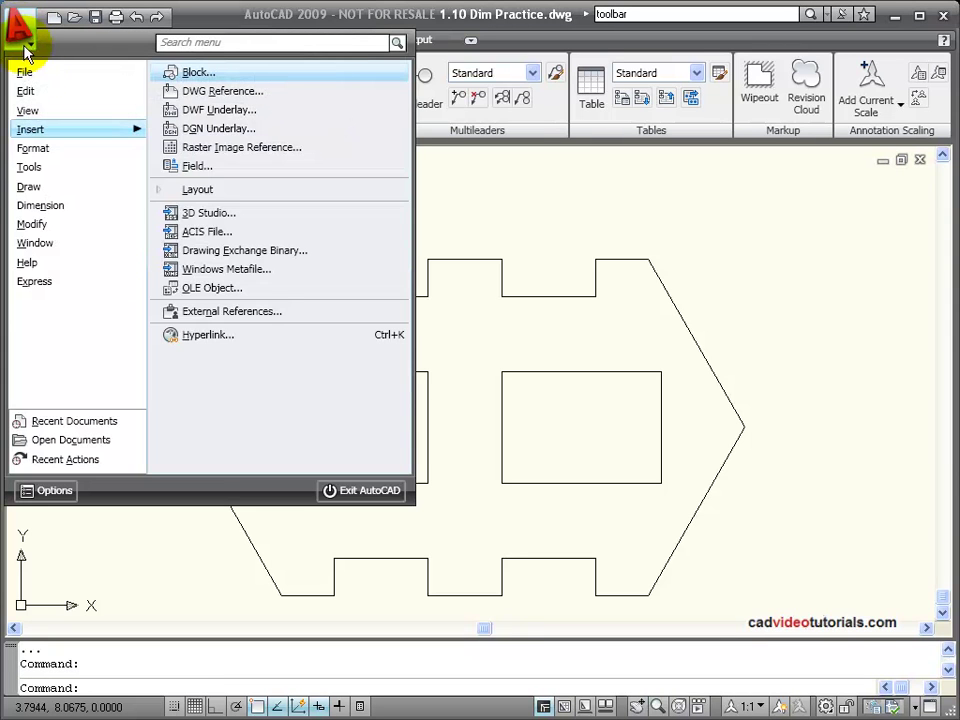
mouse_move(42, 207)
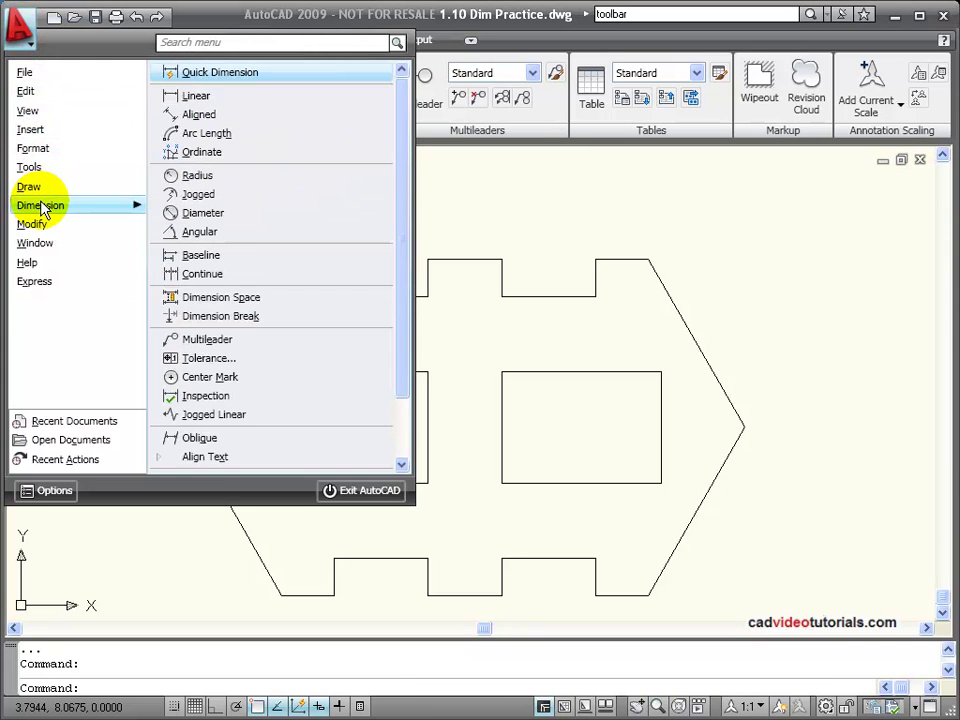
left_click_drag(401, 178, 392, 297)
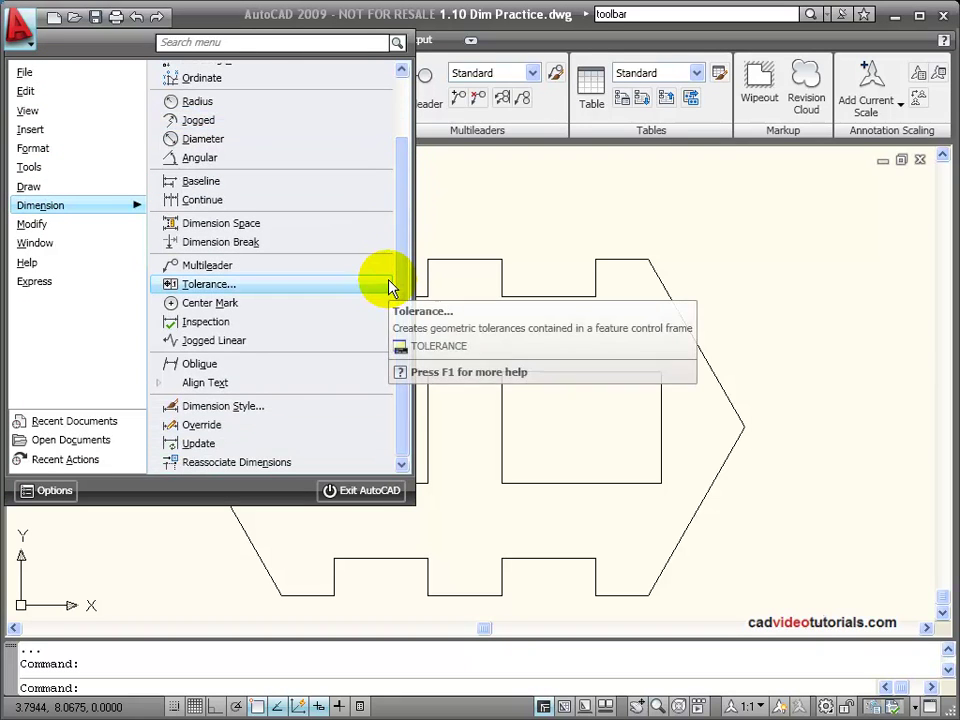
left_click(401, 214)
left_click_drag(401, 214, 388, 281)
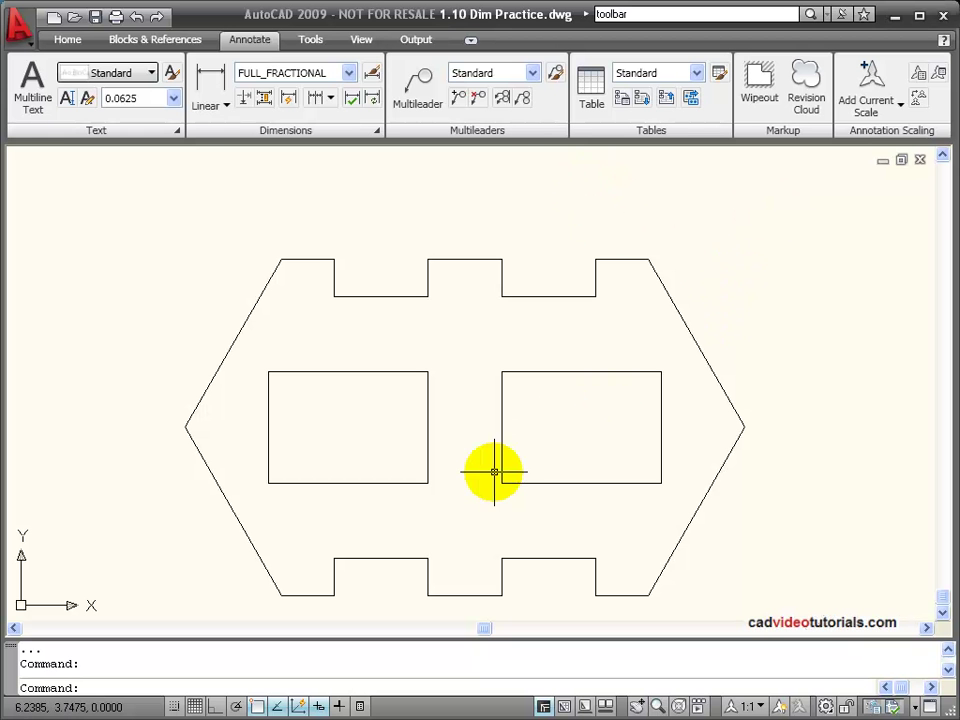
- Review the running object snap modes in the Drafting Settings and accept them
right_click(251, 706)
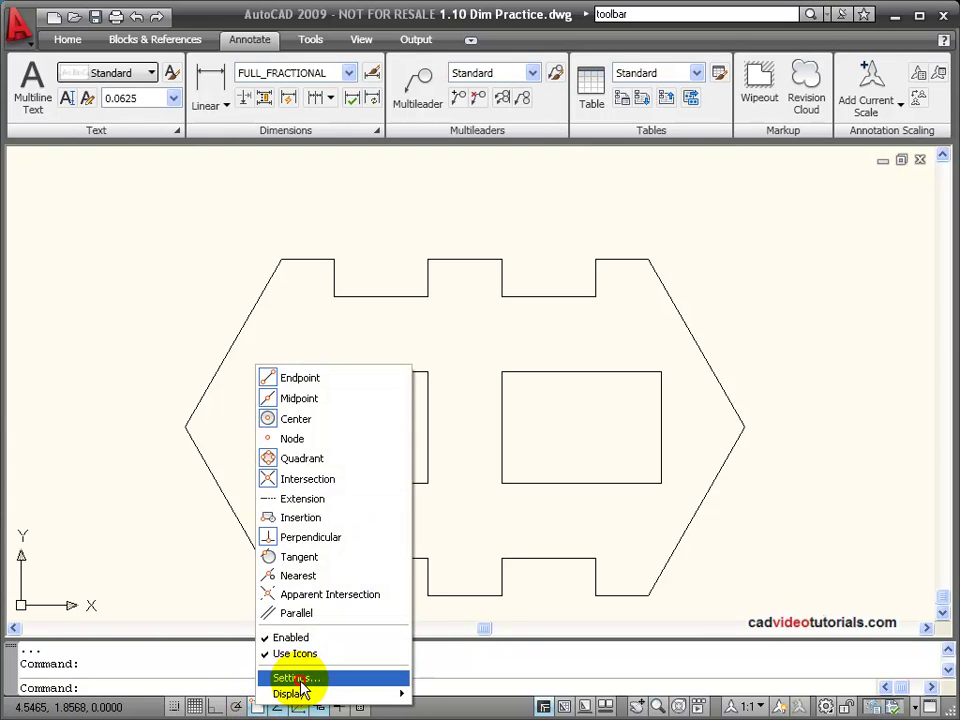
left_click(300, 682)
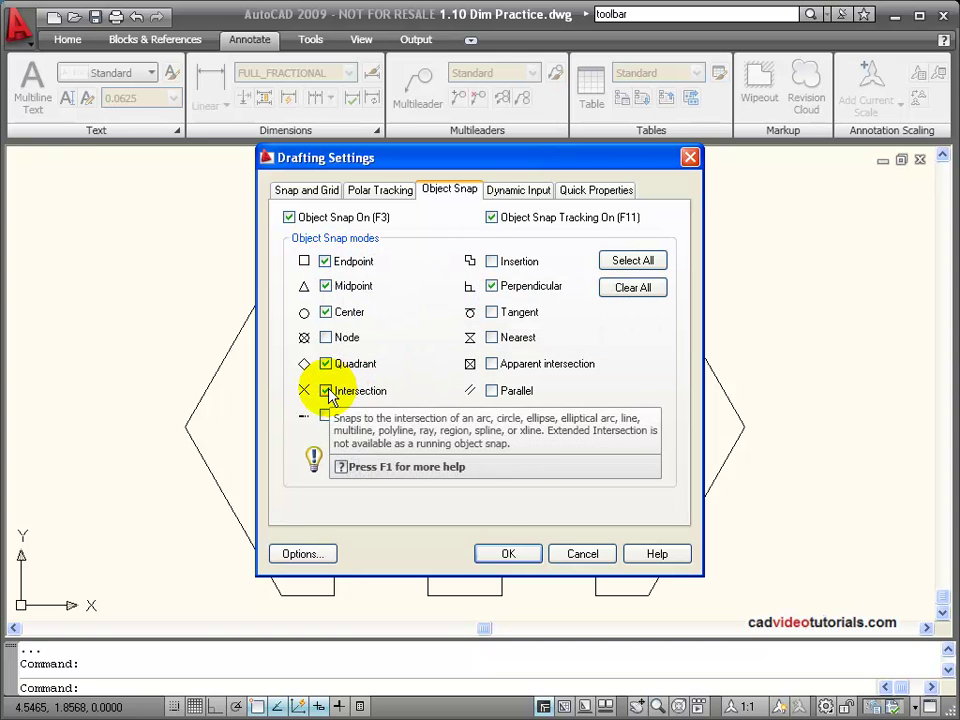
left_click(508, 553)
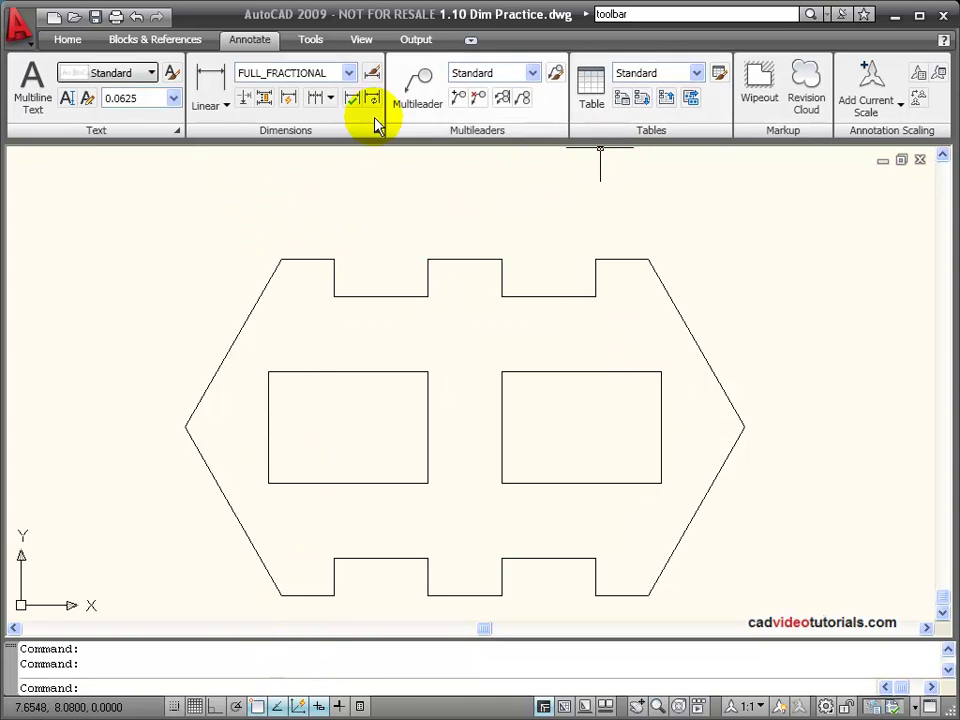
- Add a horizontal Linear dimension from the part's left vertex to its upper-left corner, placed above the part
left_click(73, 42)
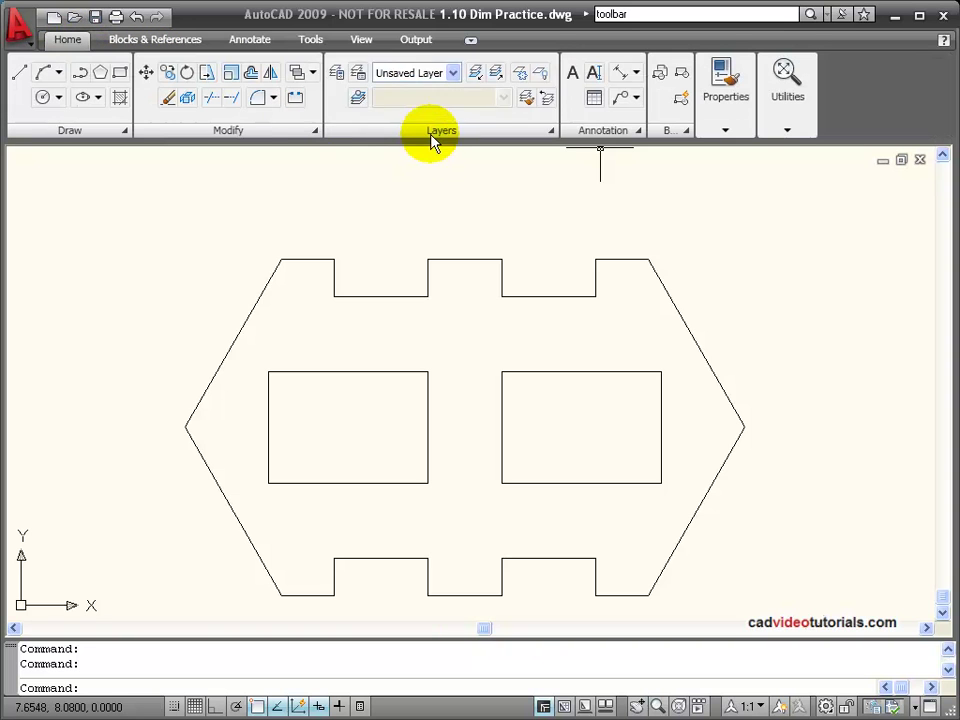
left_click(635, 73)
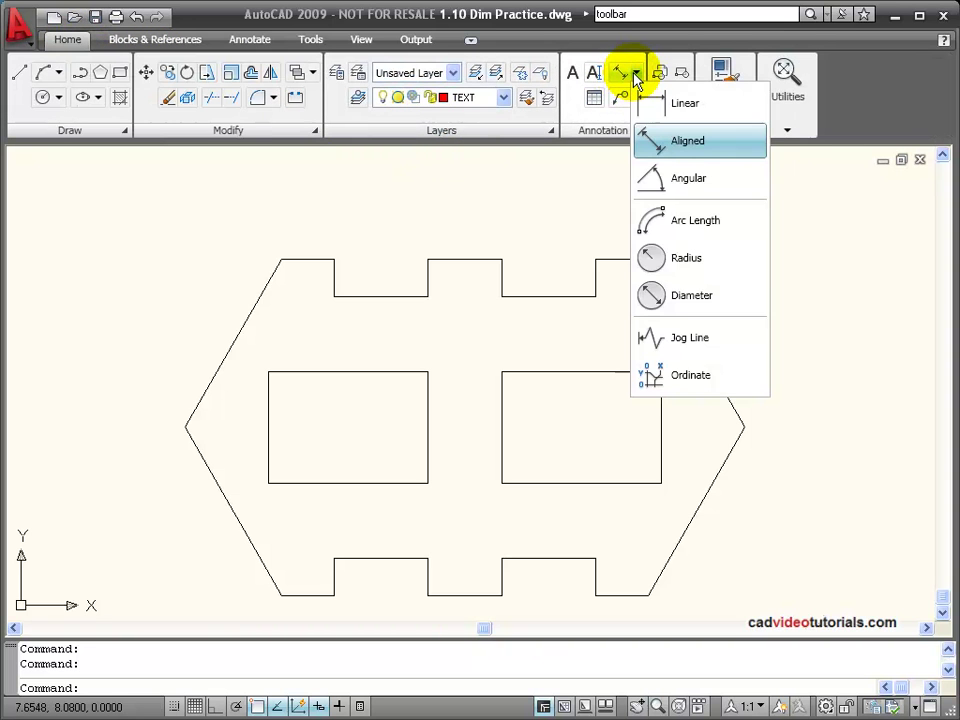
left_click(699, 103)
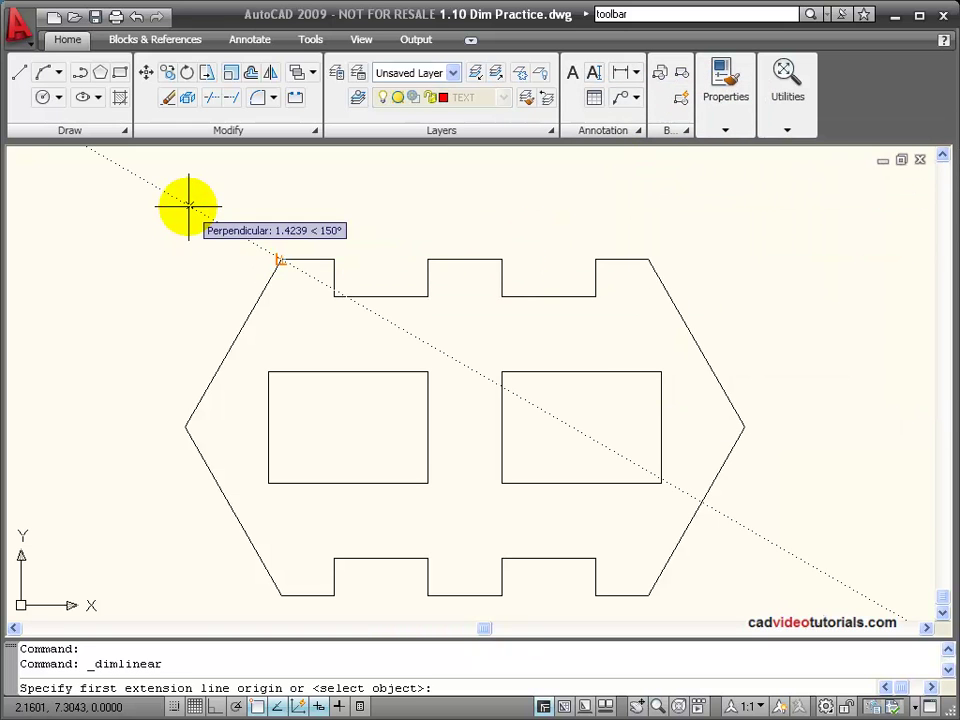
left_click(184, 427)
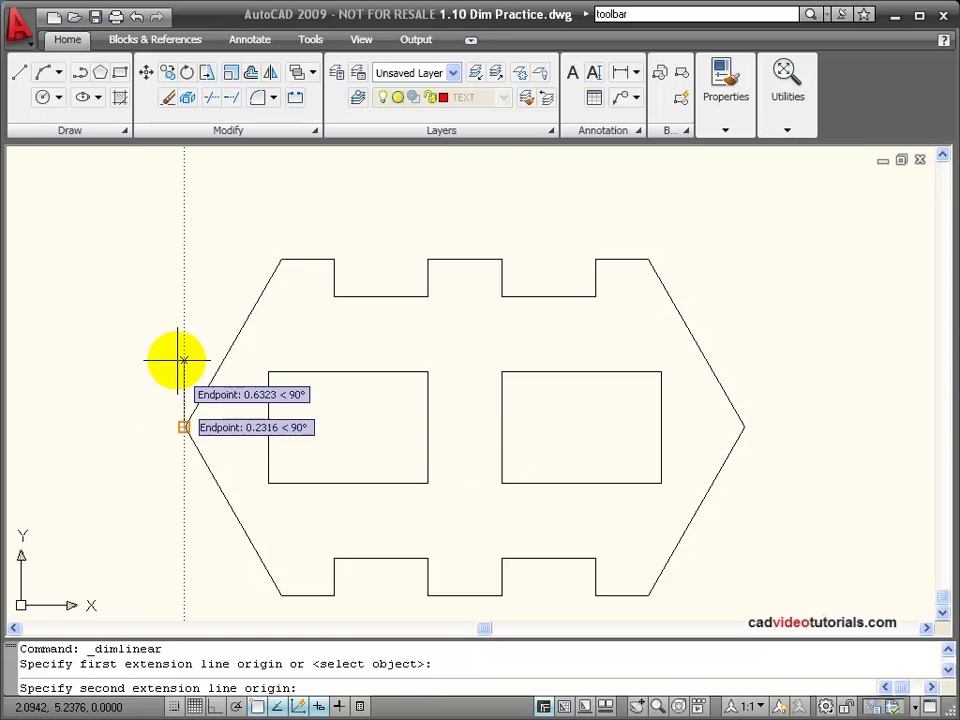
left_click(281, 259)
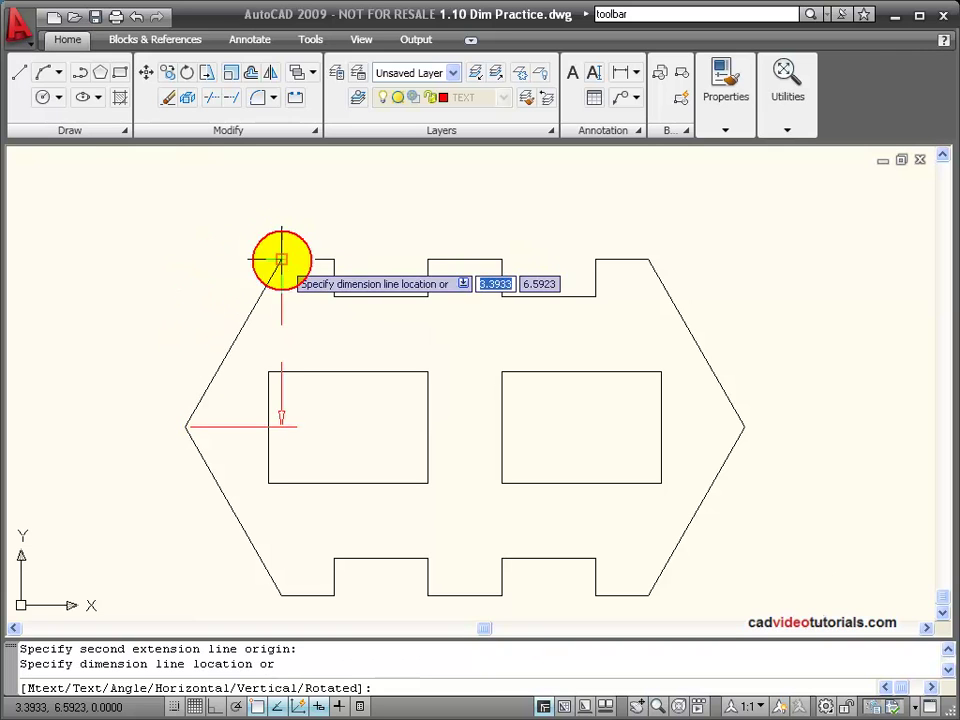
left_click(225, 187)
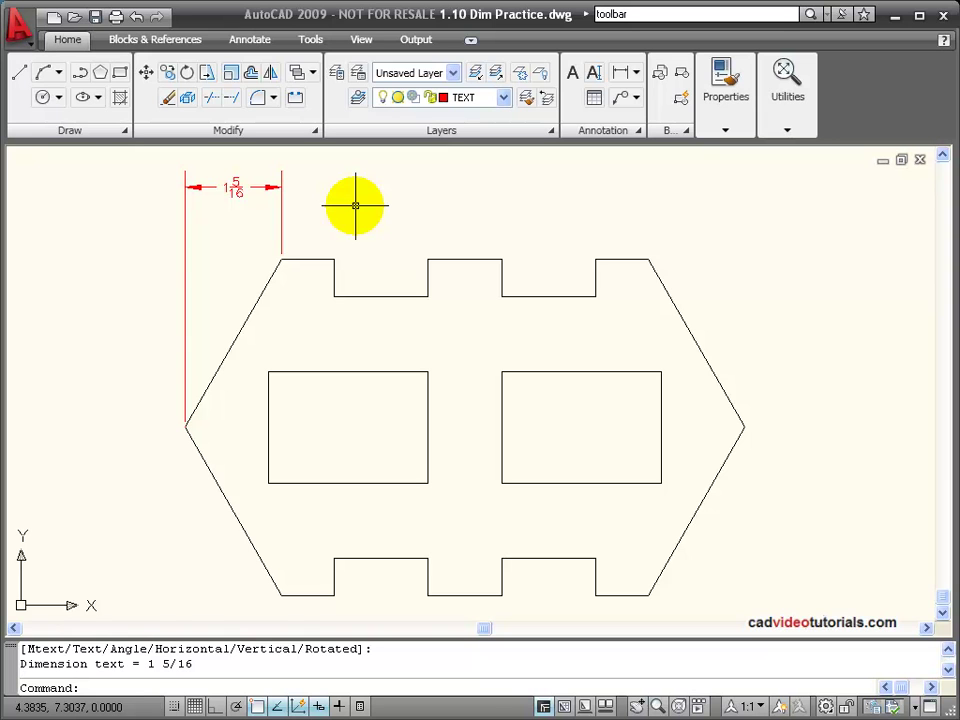
- Add a vertical Linear dimension between the part's upper-left corner and its left vertex, placed to the left of the part
left_click(622, 76)
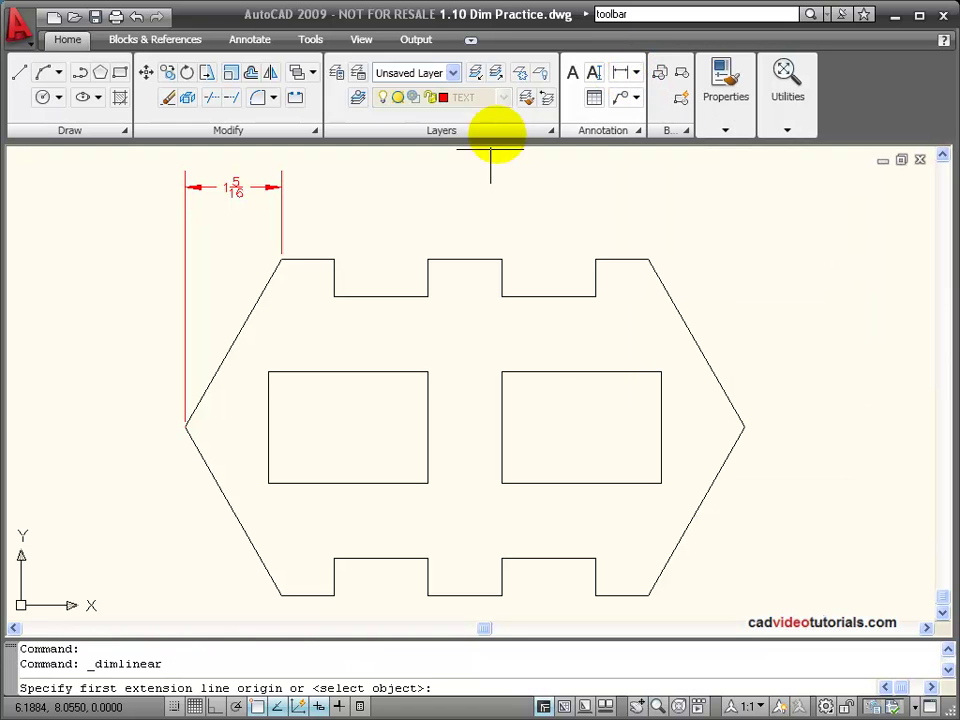
left_click(277, 262)
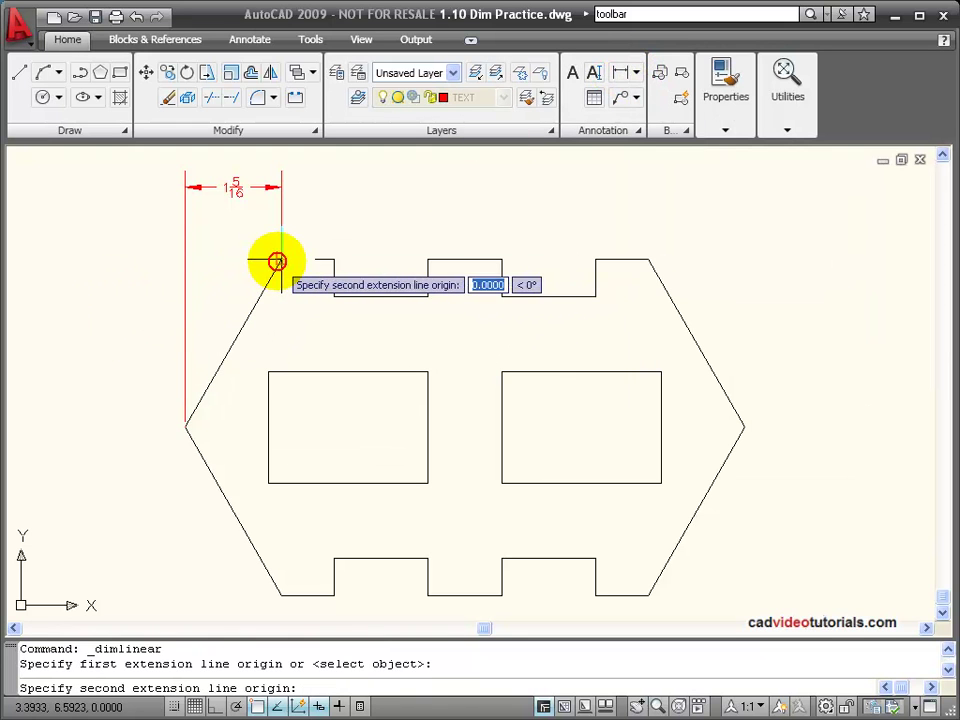
left_click(186, 423)
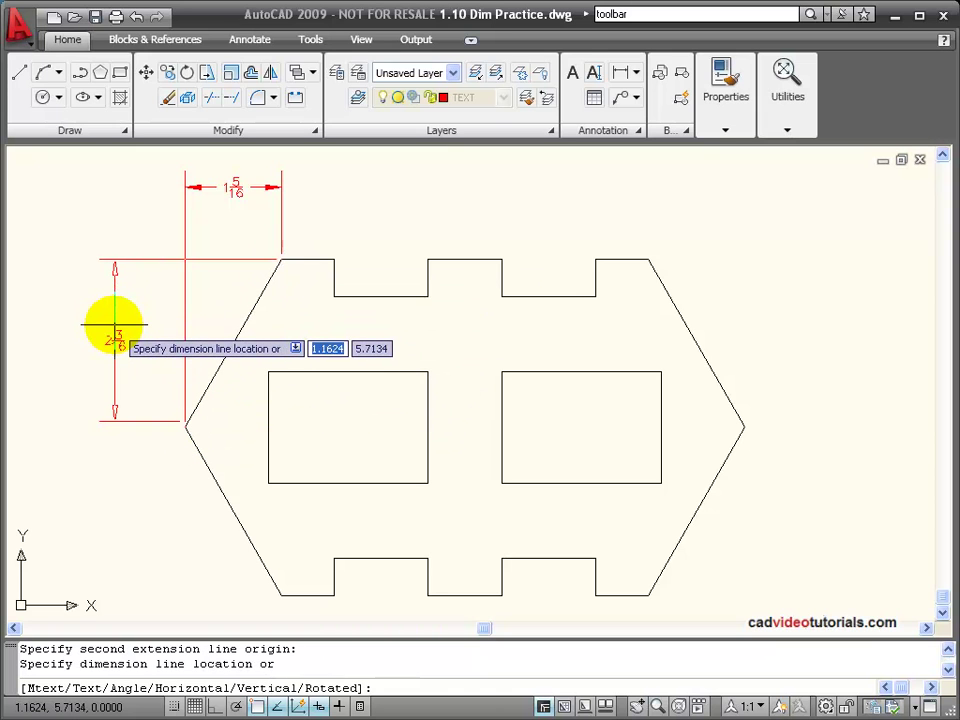
left_click(114, 325)
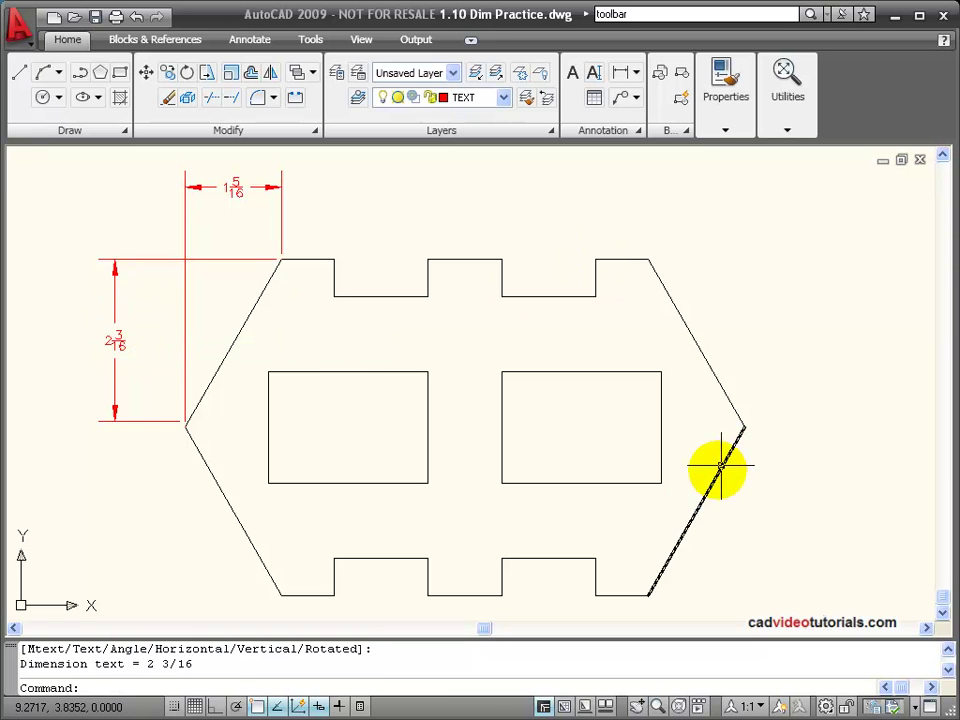
- Define a Linear dimension for the lower-right slanted edge, from the lower-right corner to the right vertex
left_click(622, 72)
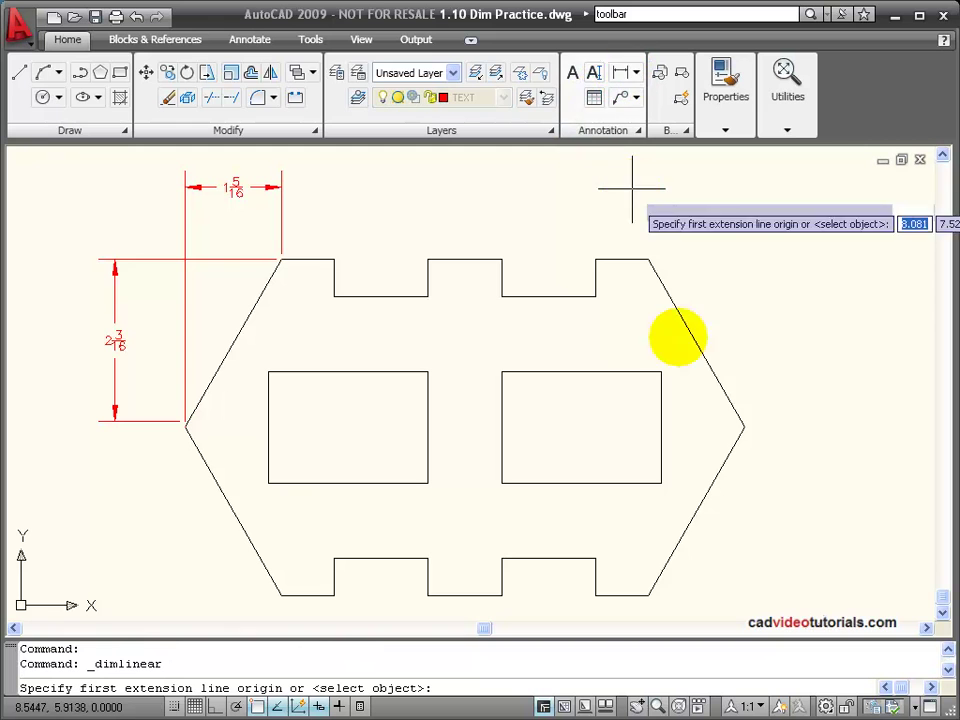
left_click(648, 595)
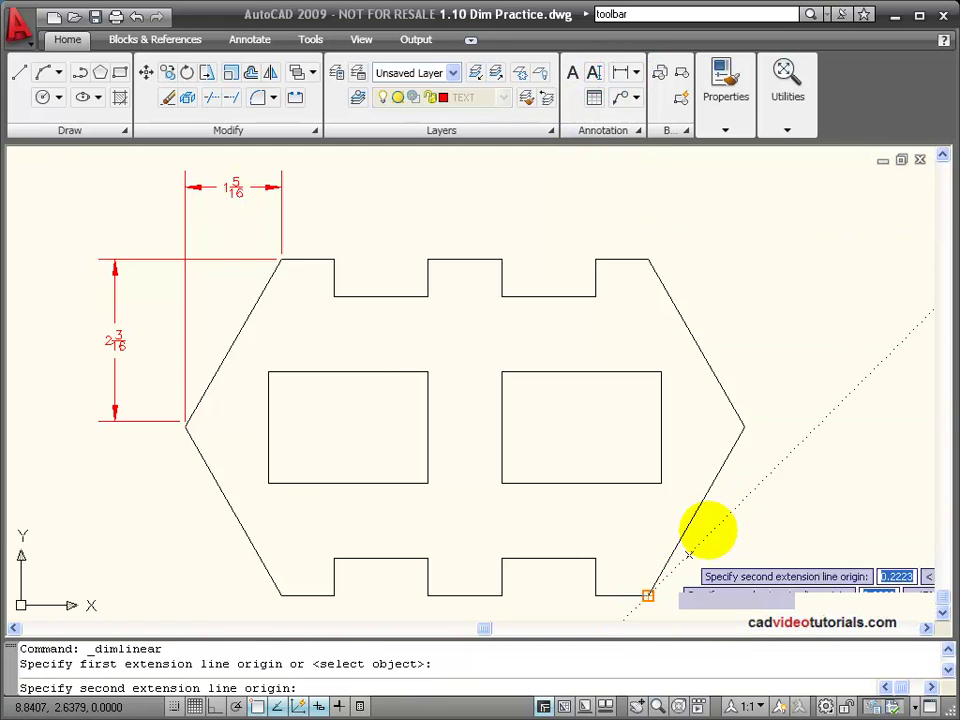
left_click(744, 427)
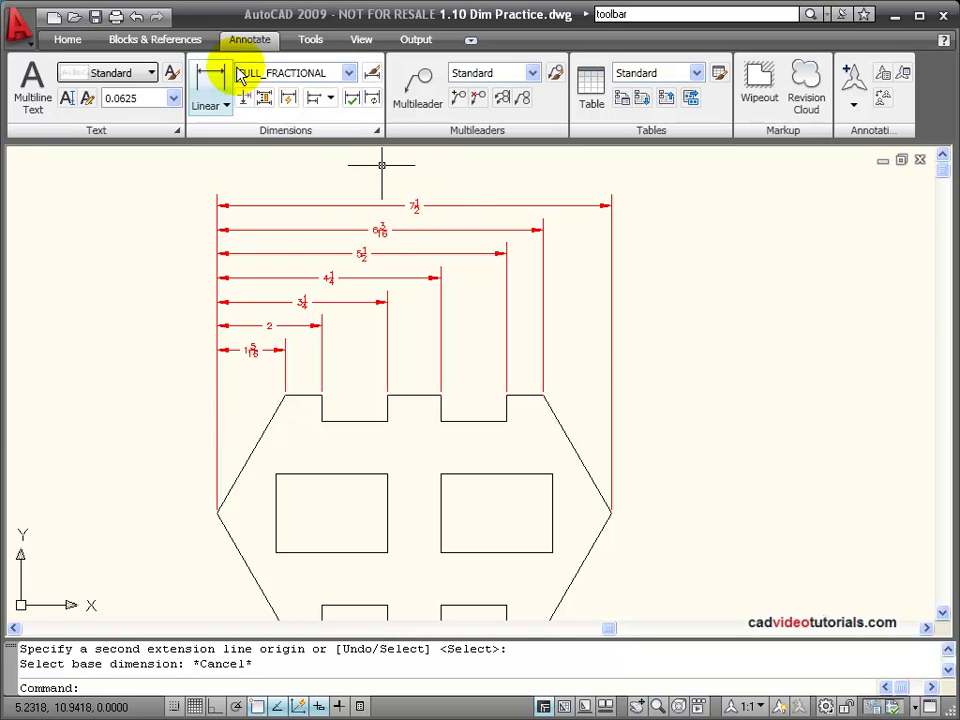
- Erase the stacked baseline dimensions above the part and add a horizontal Linear dimension from its left vertex to the upper-left corner
left_click(333, 101)
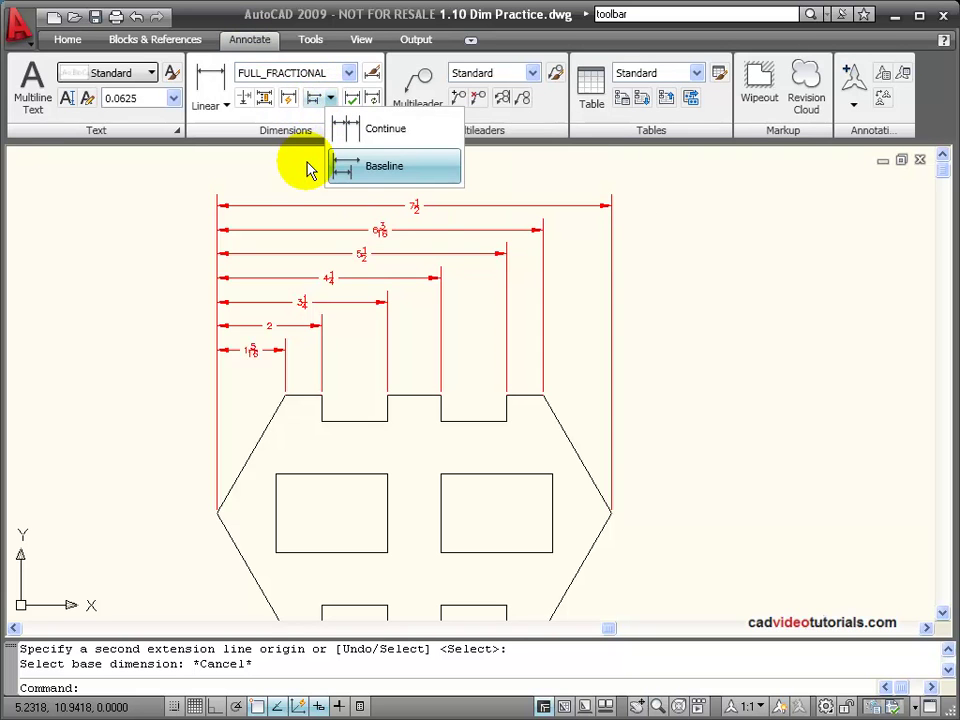
left_click(70, 266)
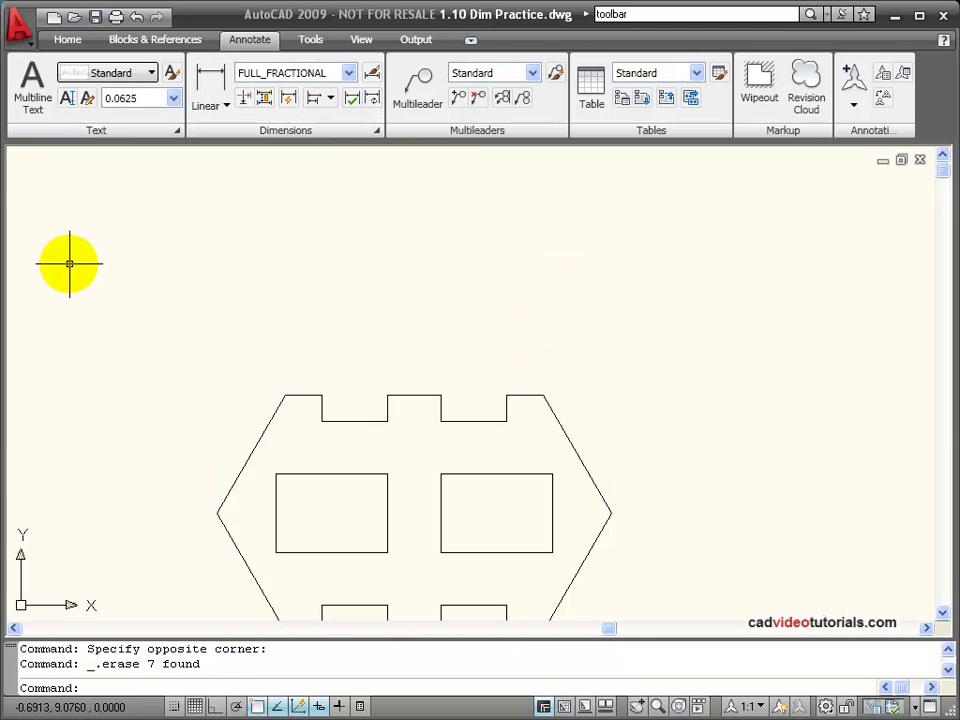
left_click(207, 80)
left_click(217, 514)
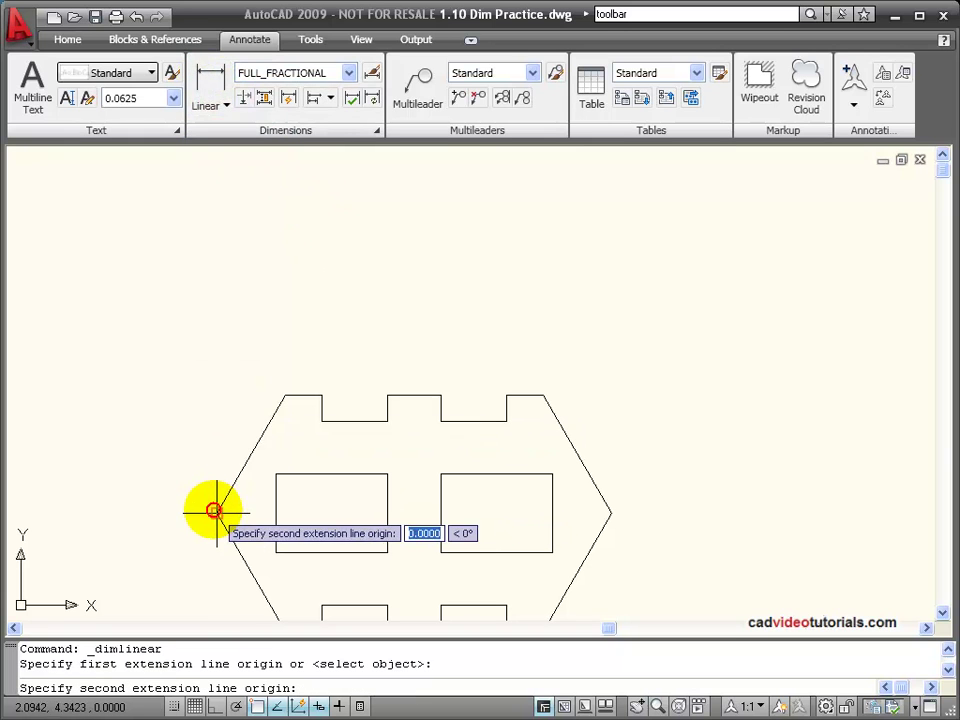
left_click(283, 394)
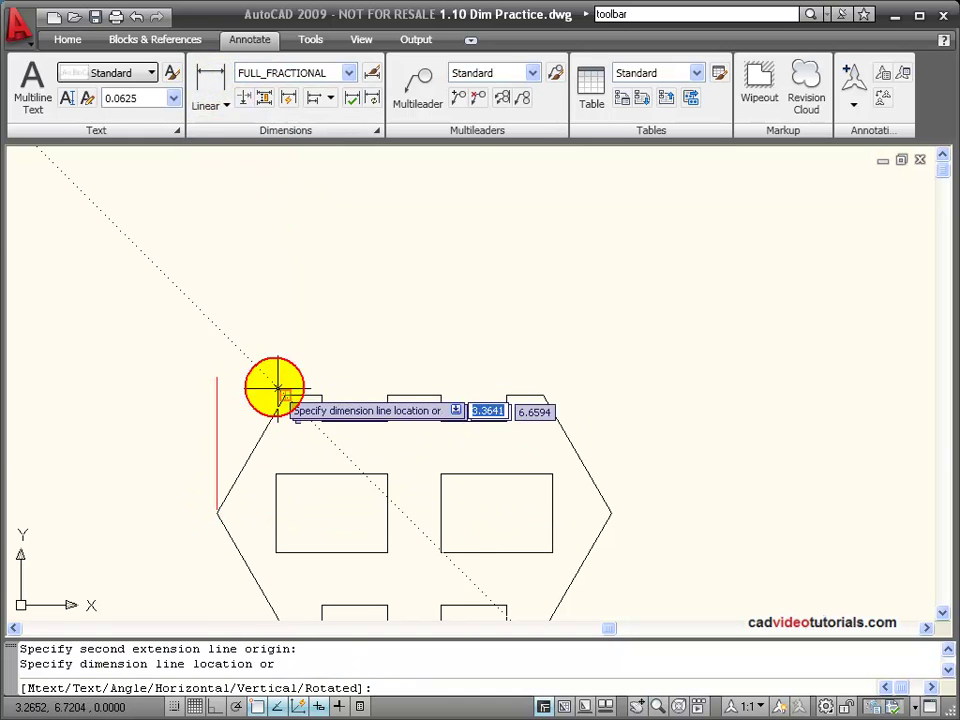
left_click(230, 366)
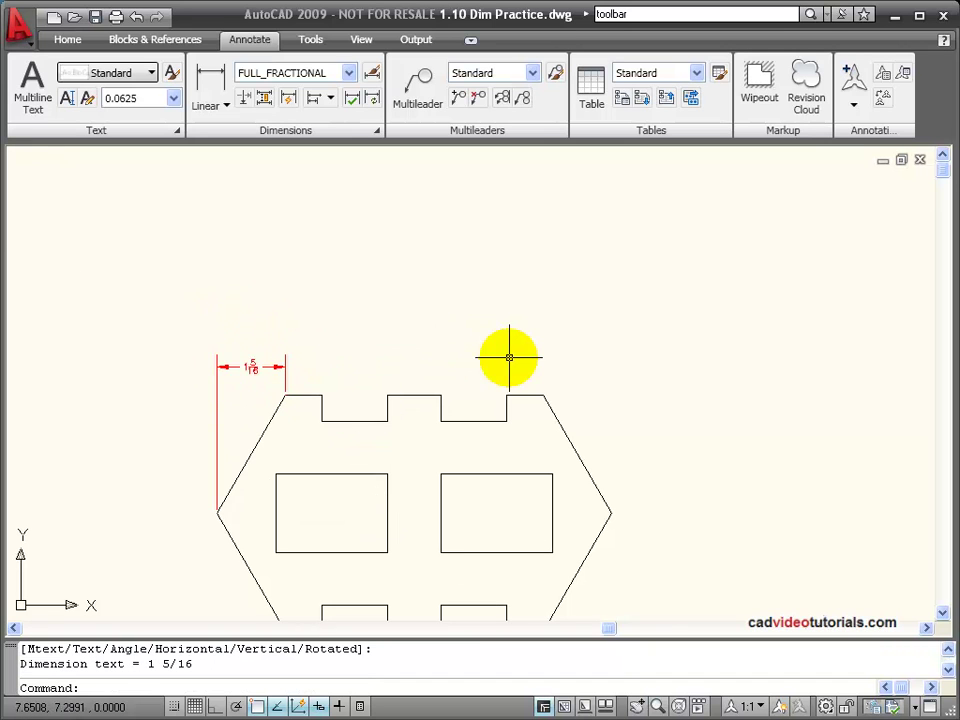
- Add Baseline dimensions from the part's left vertex to each remaining upper corner along the notched top edge and to the right vertex
left_click(315, 100)
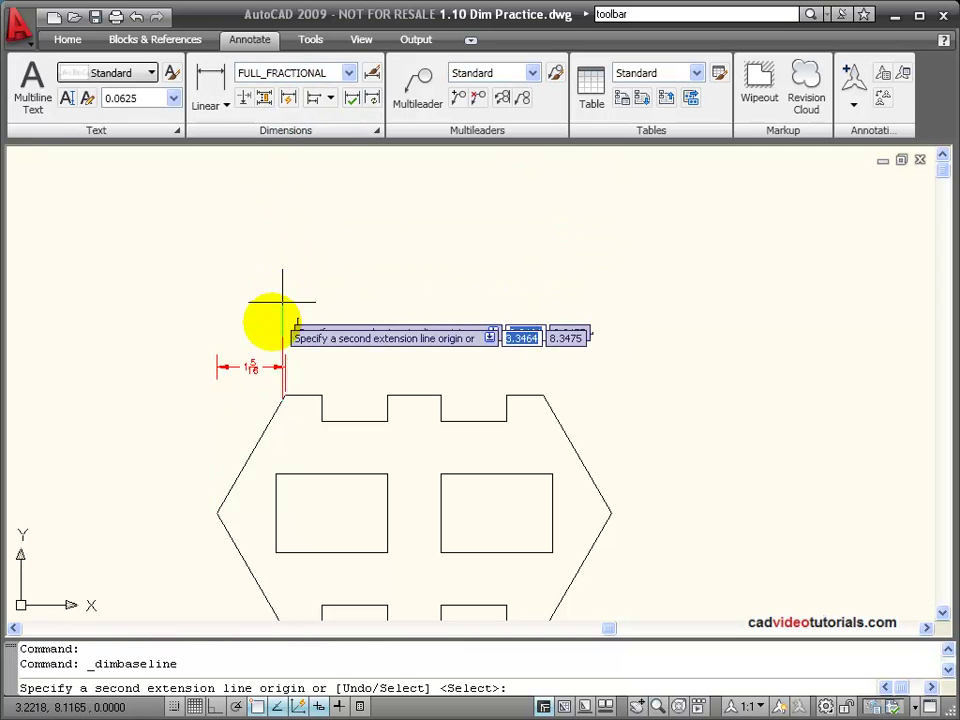
left_click(321, 394)
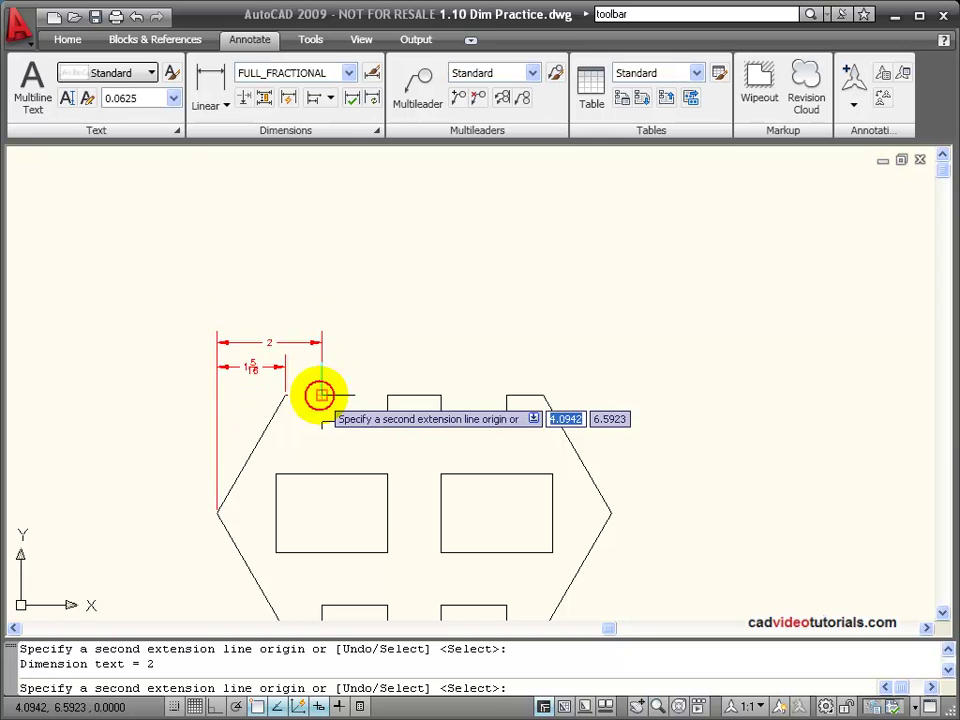
left_click(387, 395)
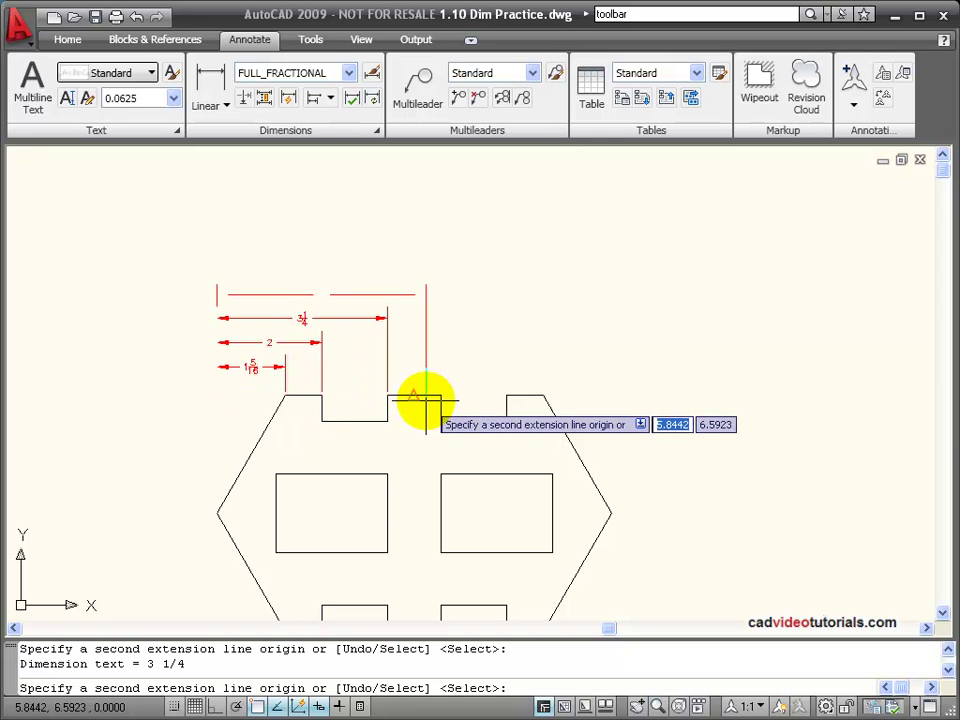
left_click(440, 395)
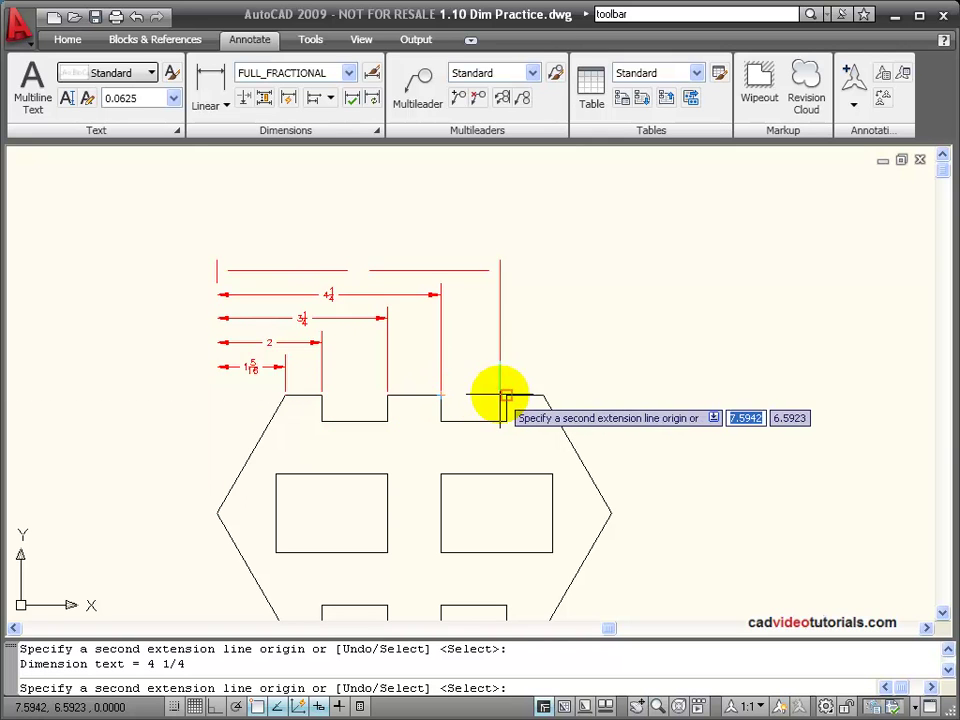
left_click(506, 395)
left_click(543, 395)
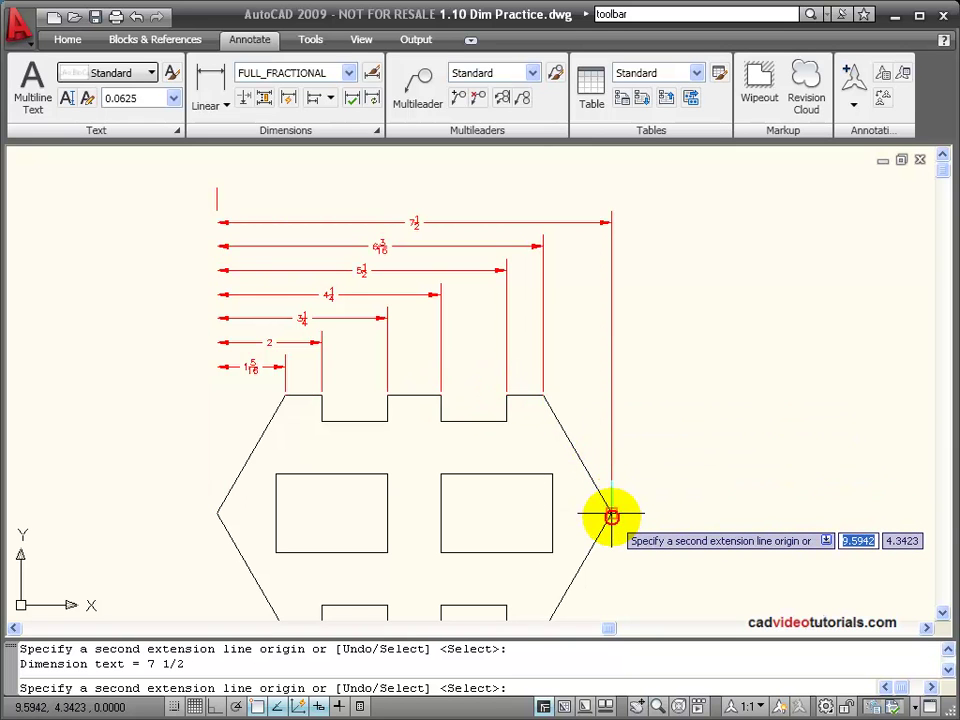
right_click(727, 442)
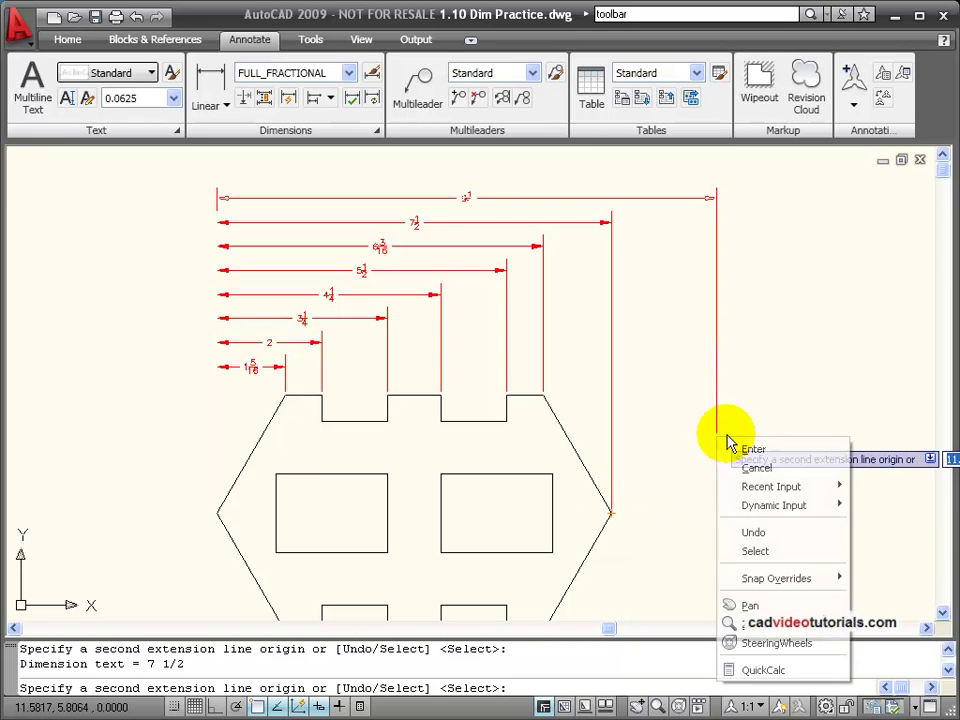
left_click(778, 455)
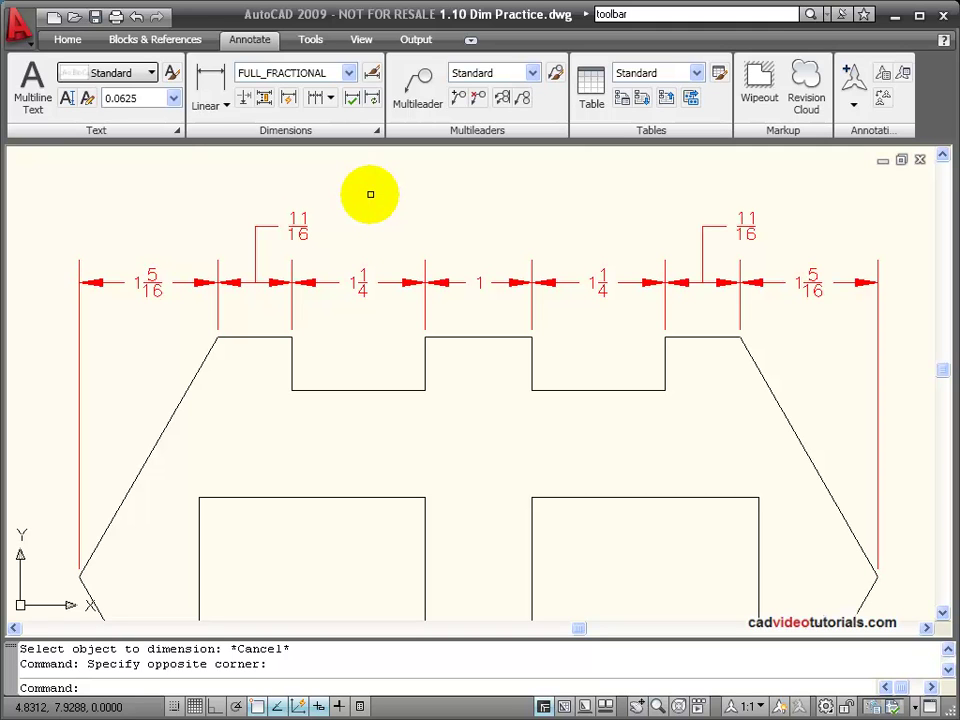
- Erase the chained dimensions above the part and add a horizontal Linear dimension from the left vertex to the upper-left corner
key("Delete")
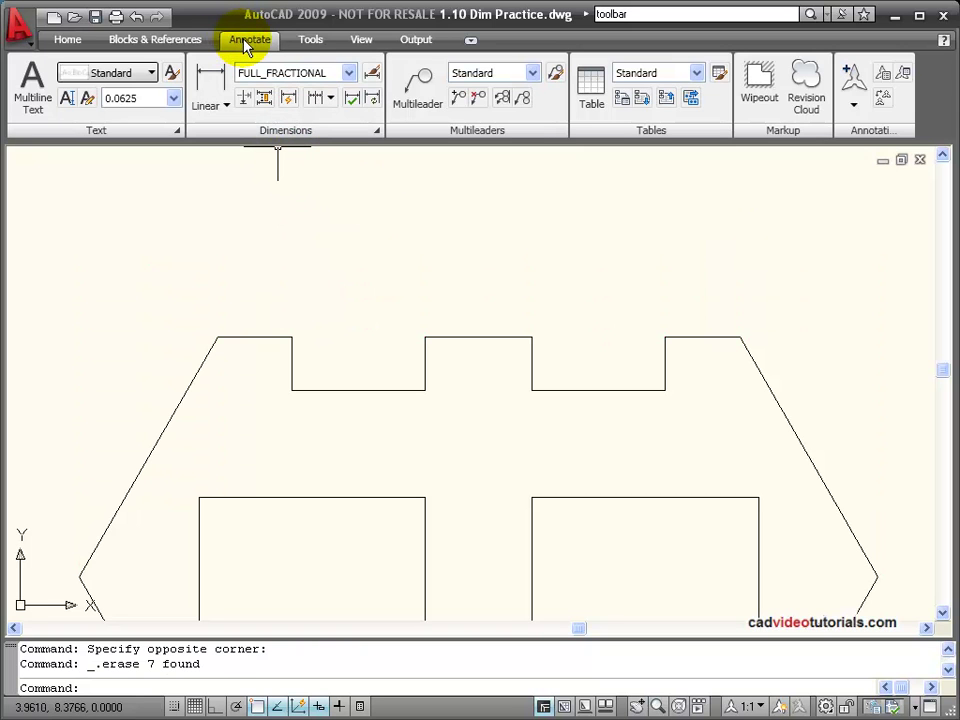
left_click(333, 98)
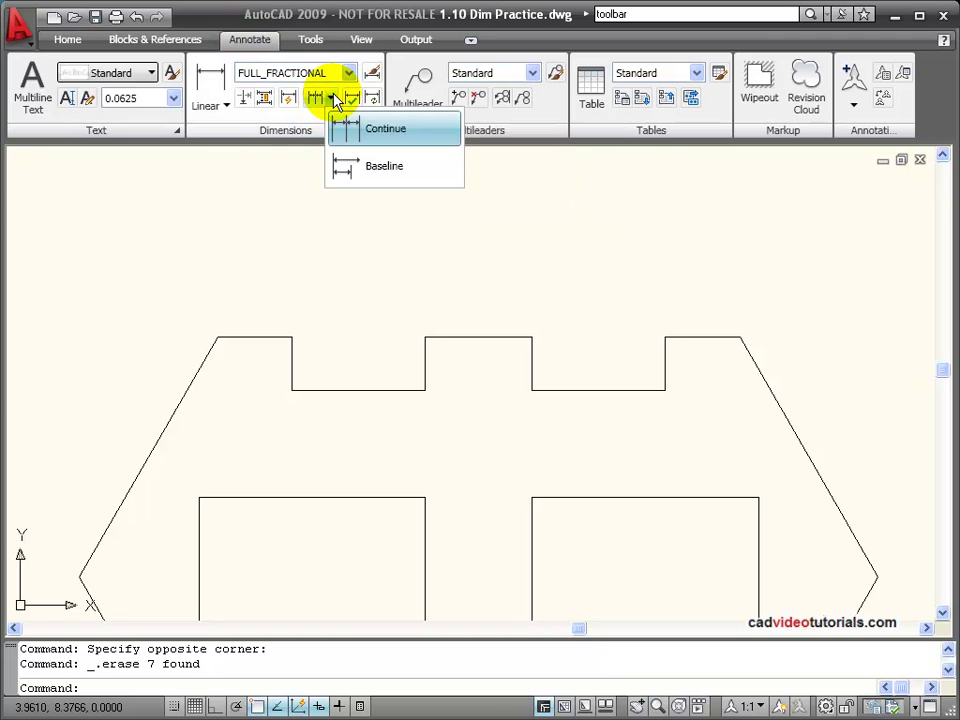
left_click(200, 160)
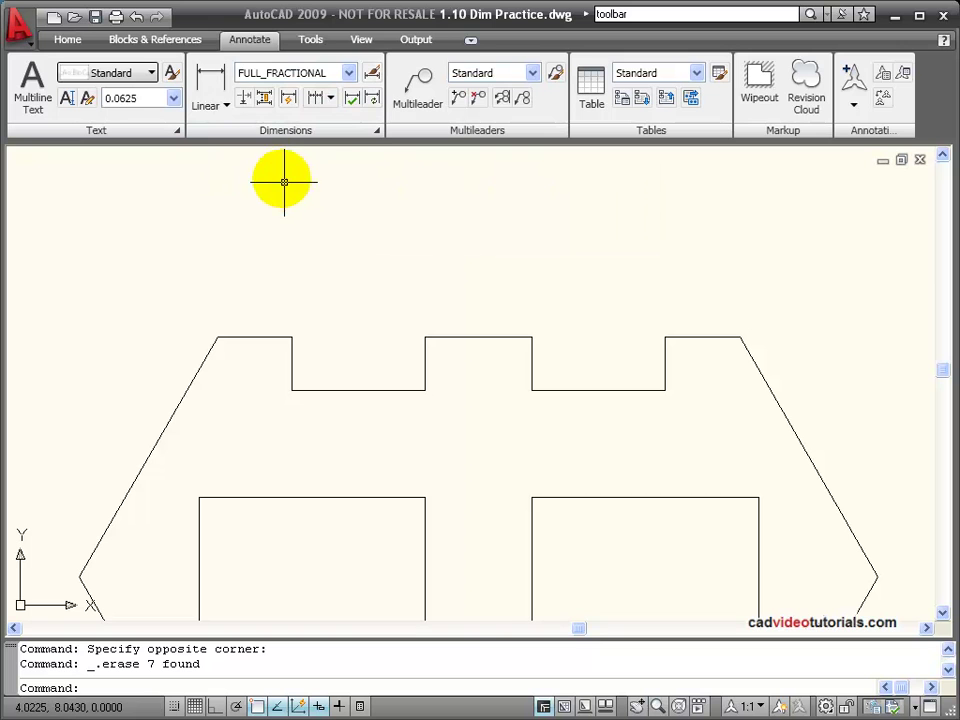
left_click(212, 84)
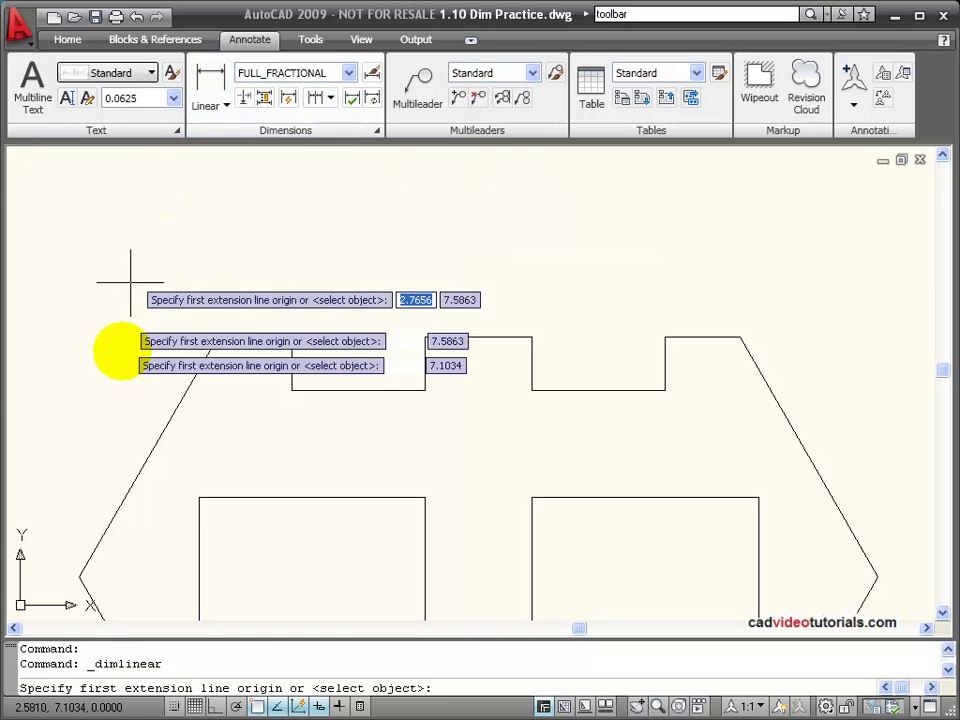
left_click(78, 577)
left_click(217, 338)
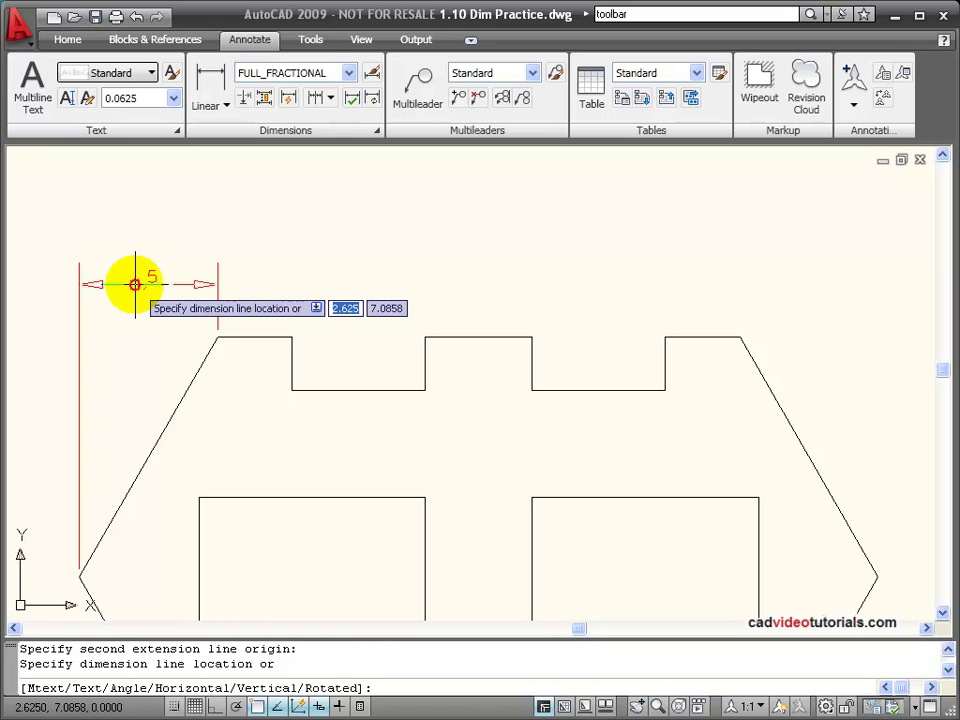
left_click(135, 284)
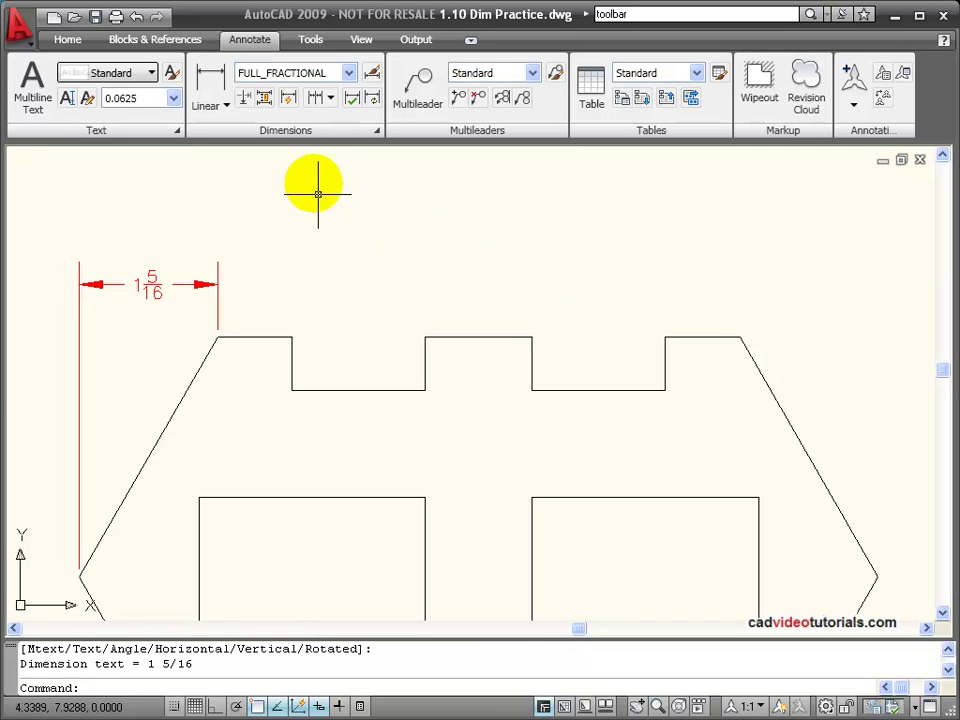
- Add Continue dimensions from that first dimension through each upper corner of the notched top edge to the right vertex
left_click(316, 97)
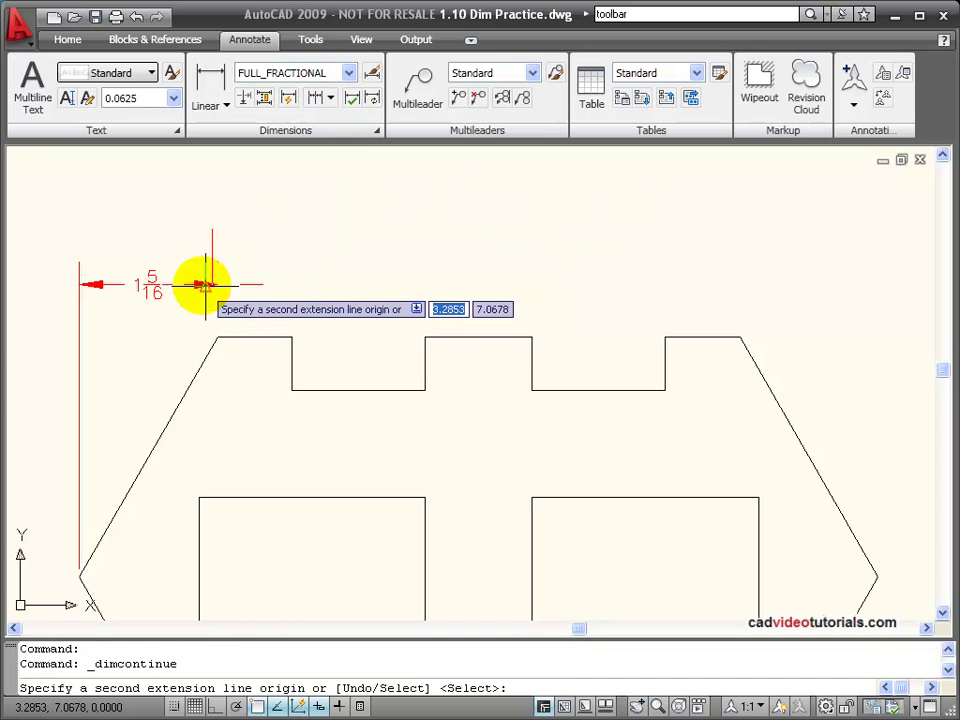
left_click(291, 337)
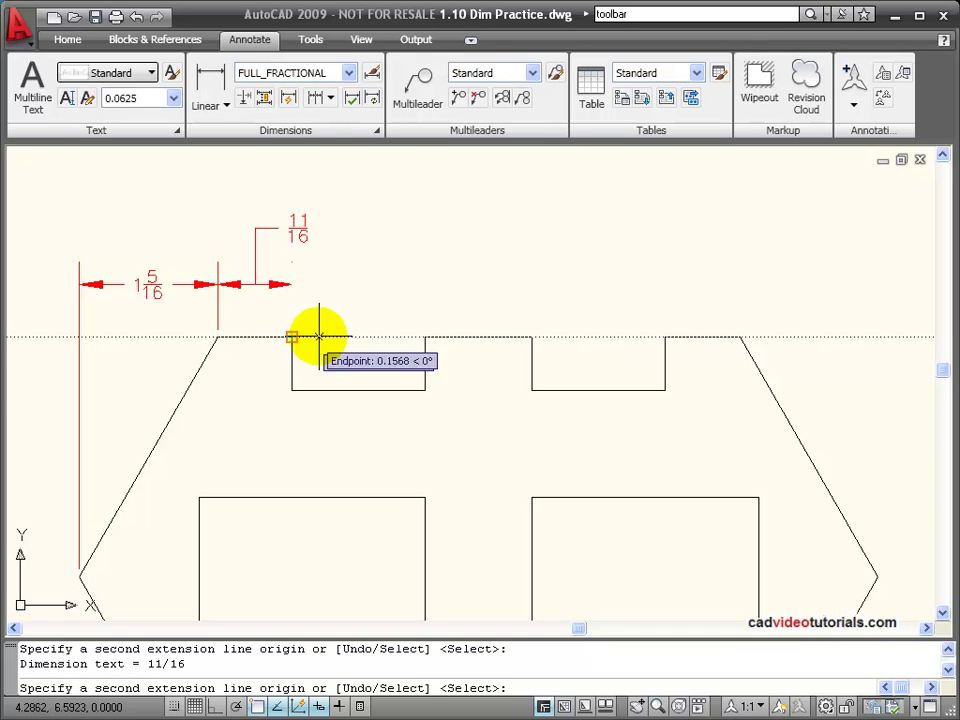
left_click(425, 337)
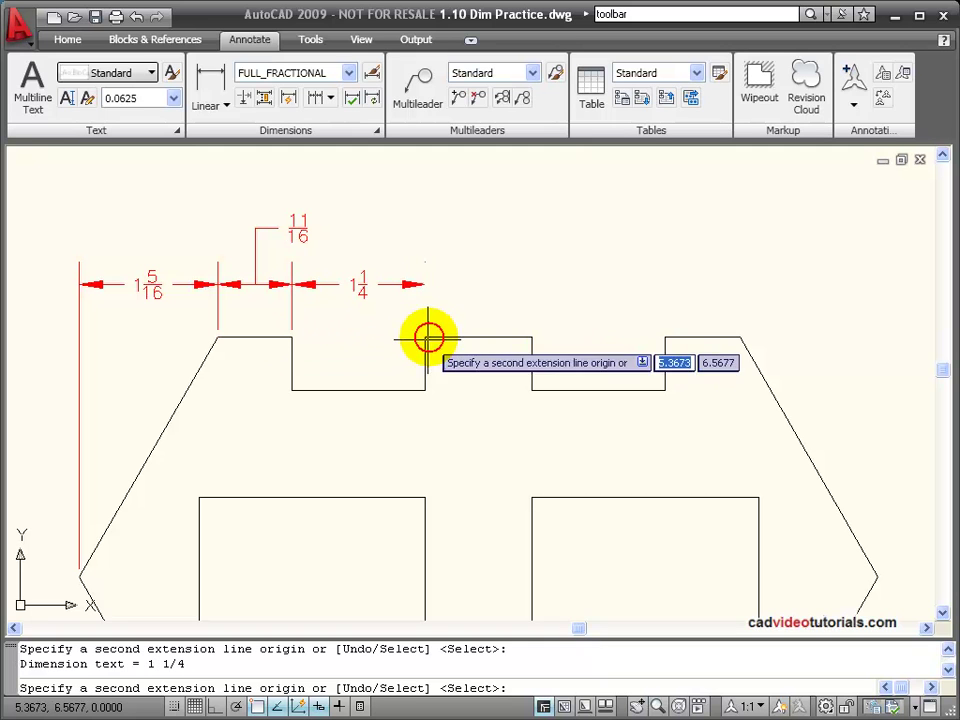
left_click(531, 337)
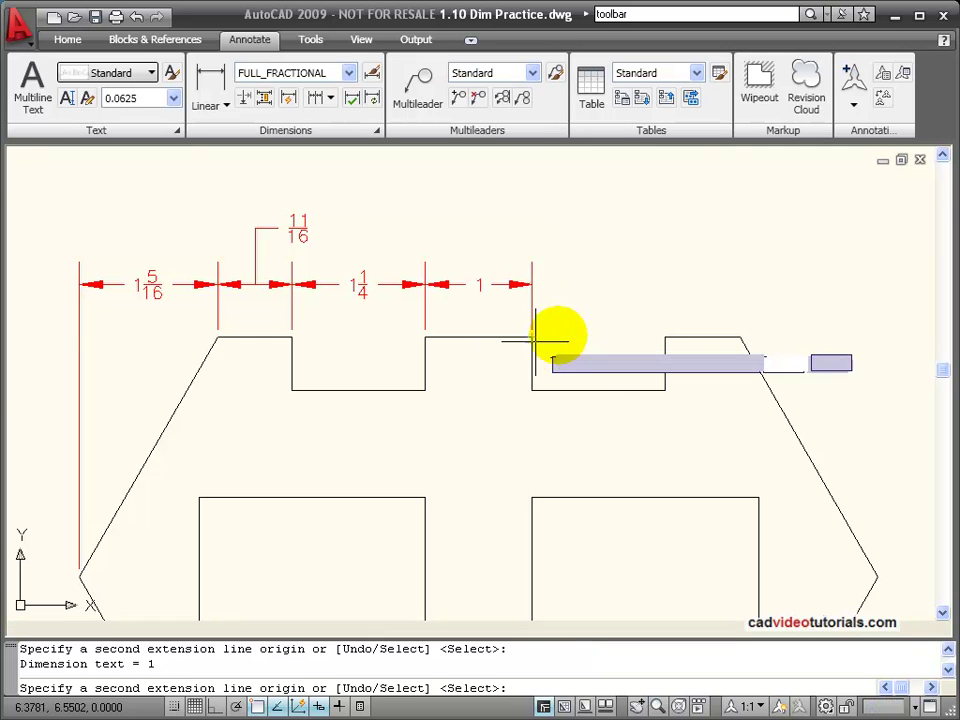
left_click(665, 337)
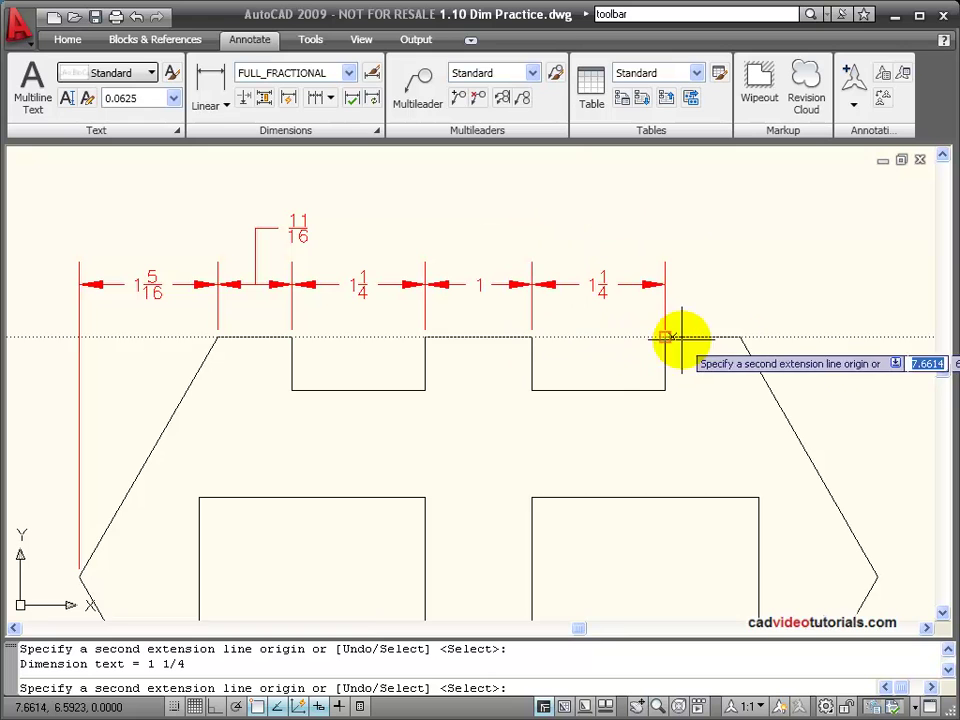
left_click(735, 341)
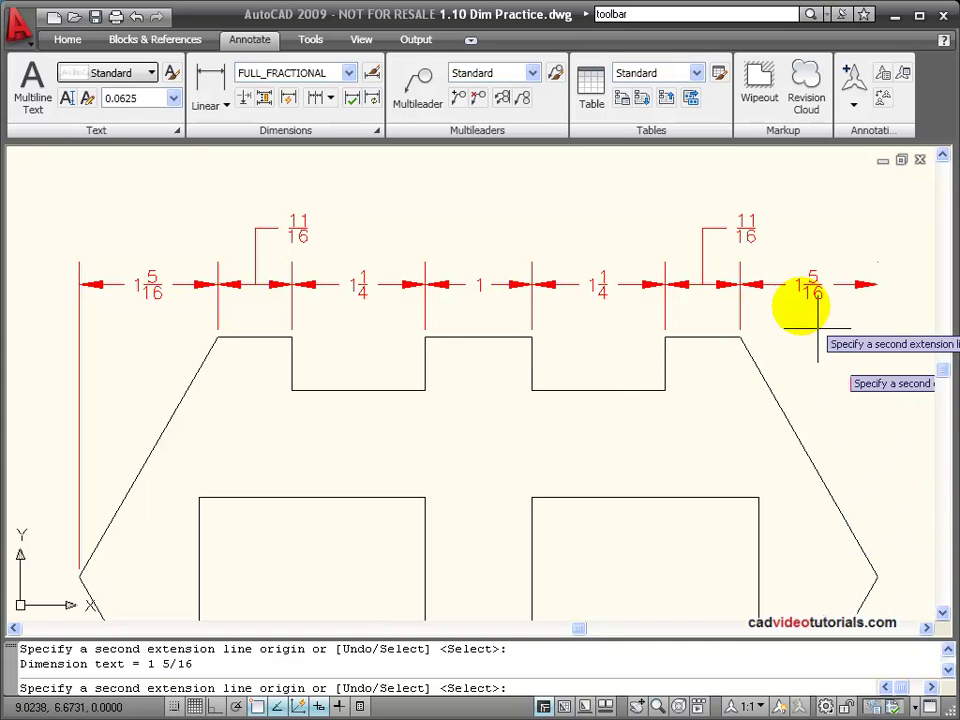
right_click(695, 193)
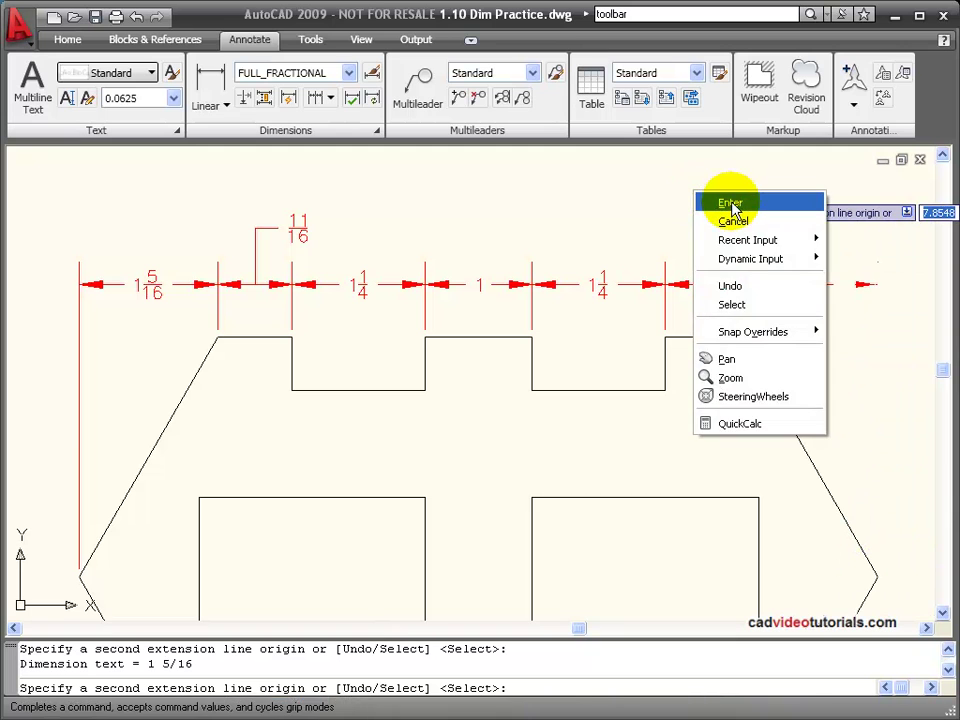
left_click(731, 204)
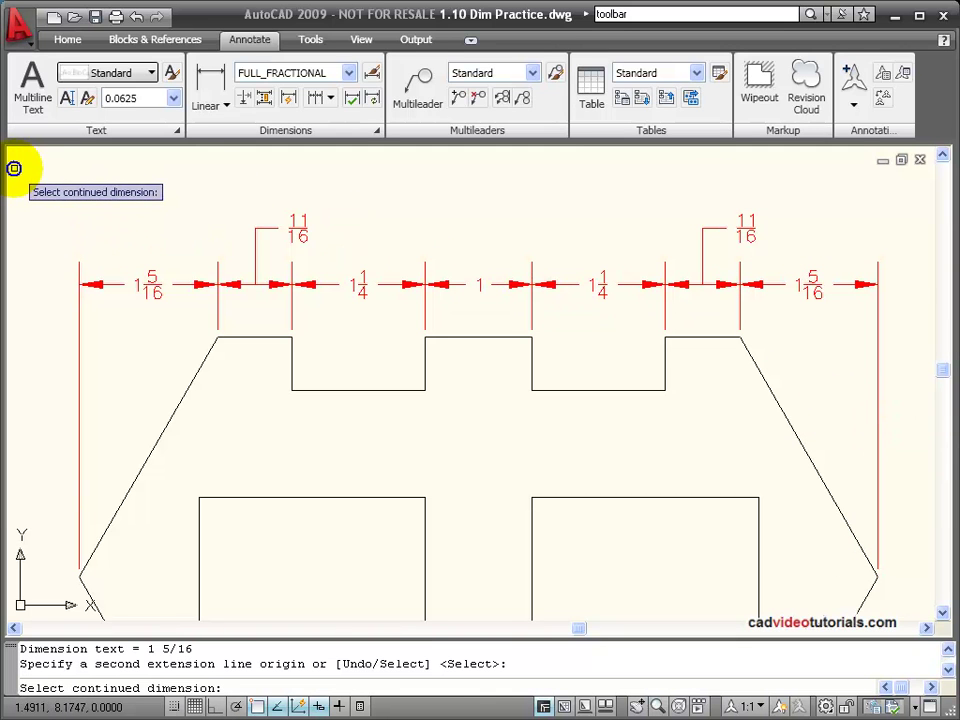
key("Return")
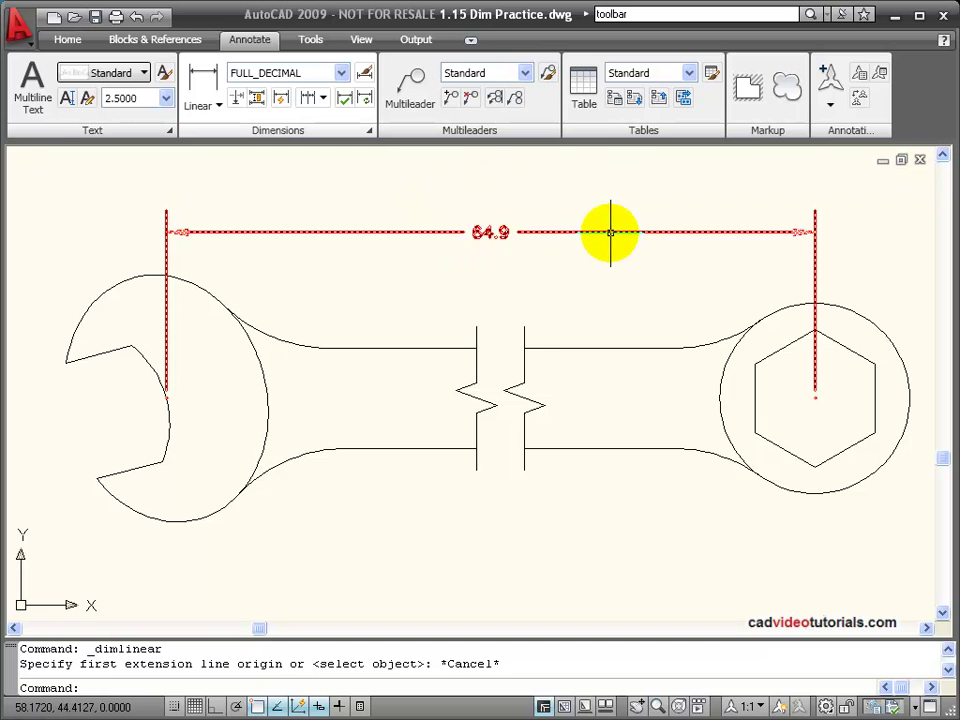
- Add a Jog Line to the wrench's overall length dimension, between its text and the right arrowhead
left_click(211, 90)
left_click(216, 106)
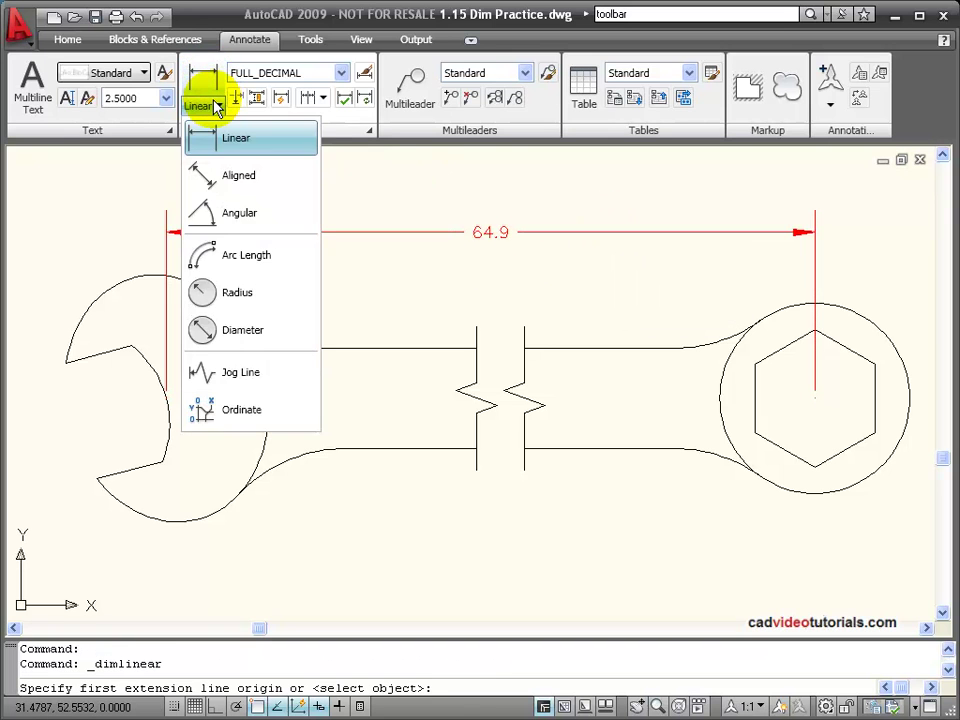
left_click(220, 376)
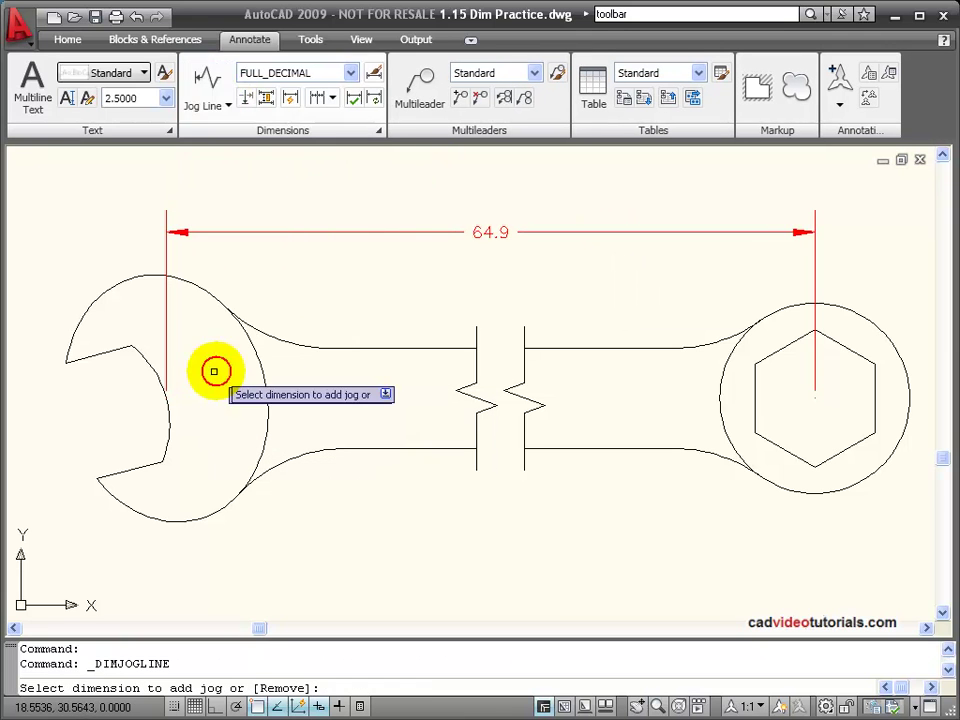
left_click(567, 230)
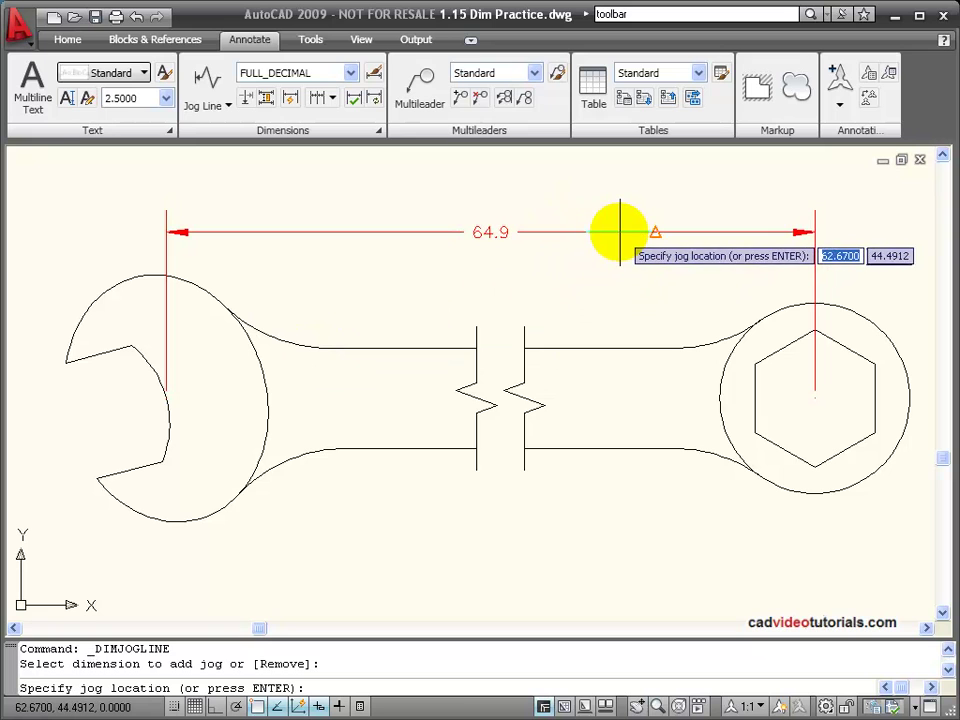
left_click(650, 232)
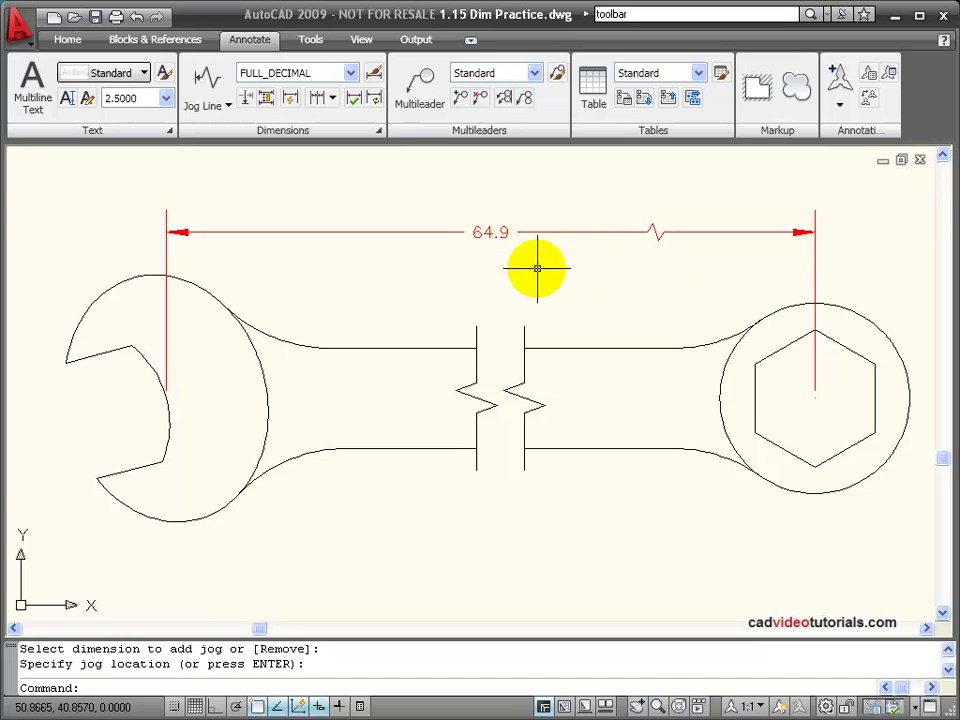
- Override the text of the wrench's jogged length dimension with 130 in its properties, and deselect the dimension
key("Return")
left_click(585, 229)
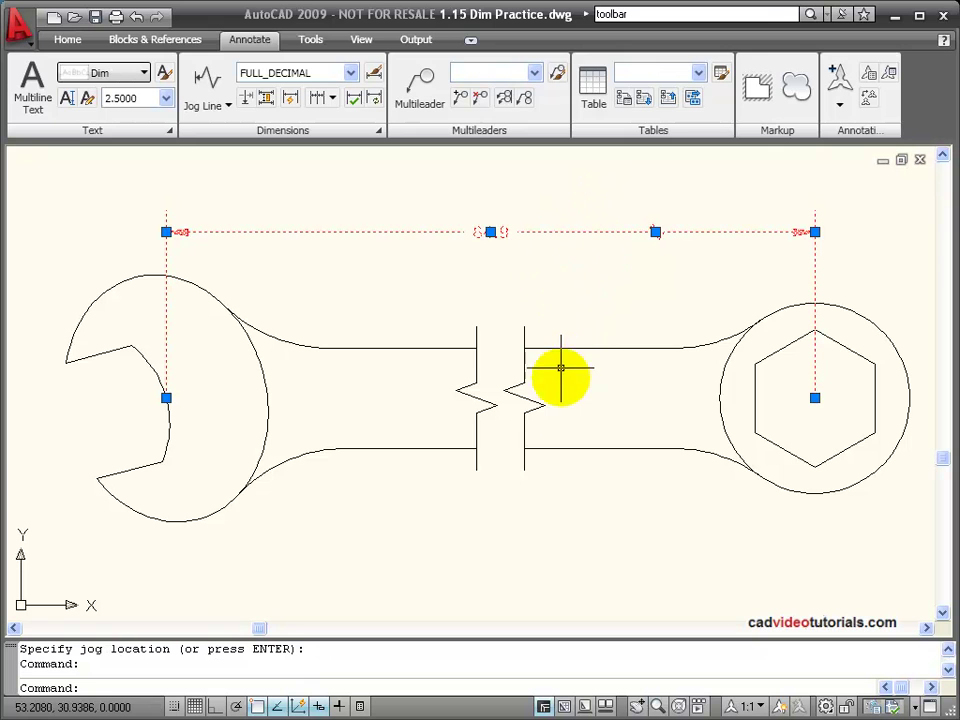
right_click(548, 537)
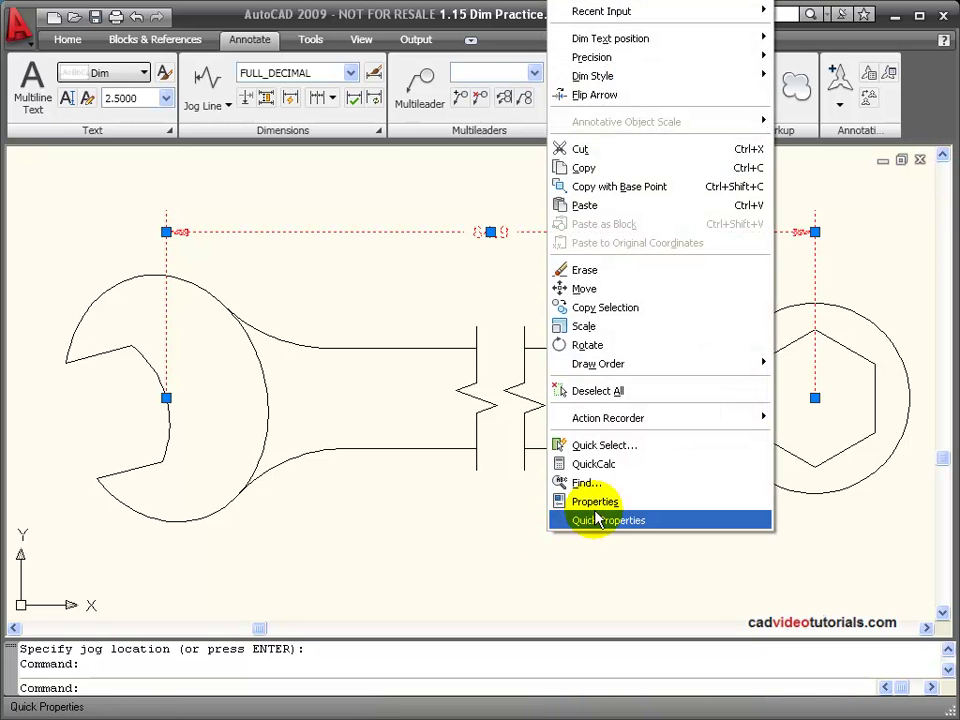
left_click(588, 501)
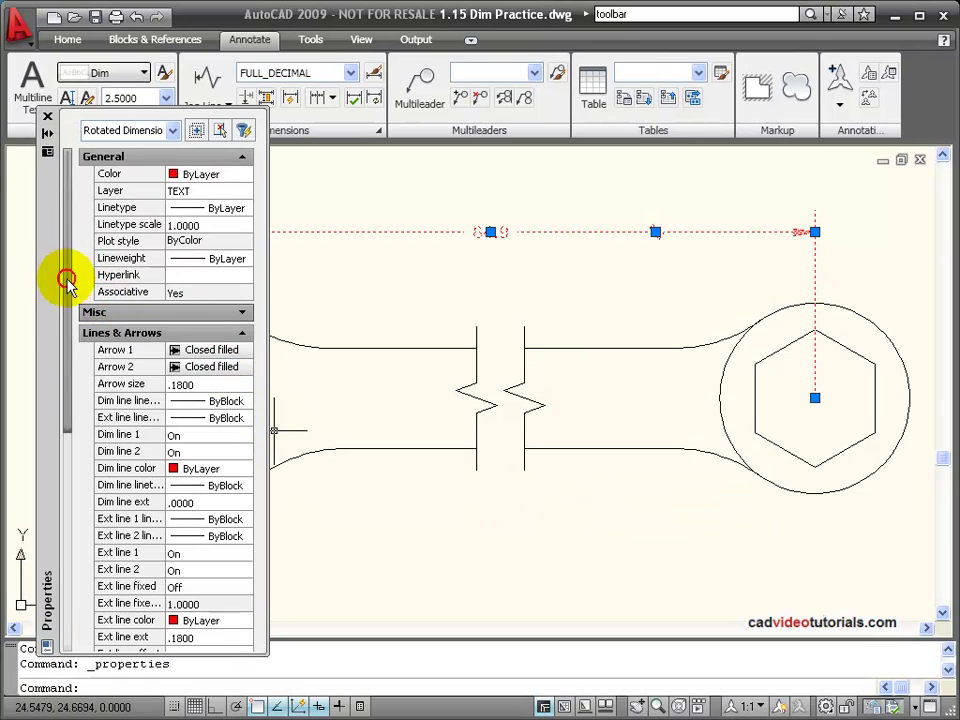
left_click(62, 343)
left_click_drag(62, 343, 47, 590)
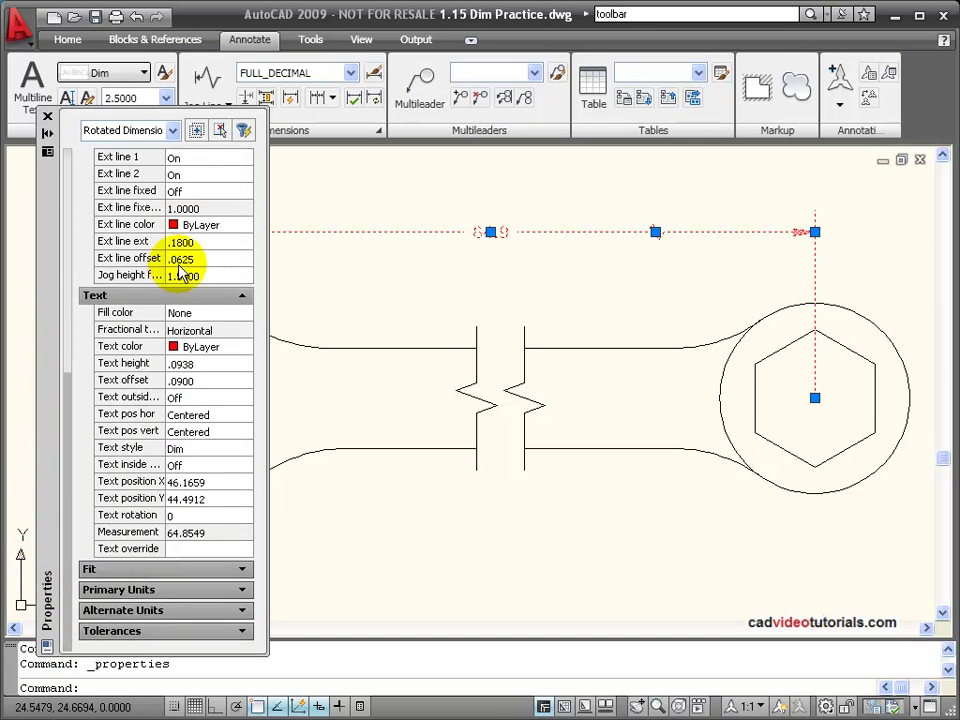
left_click(182, 548)
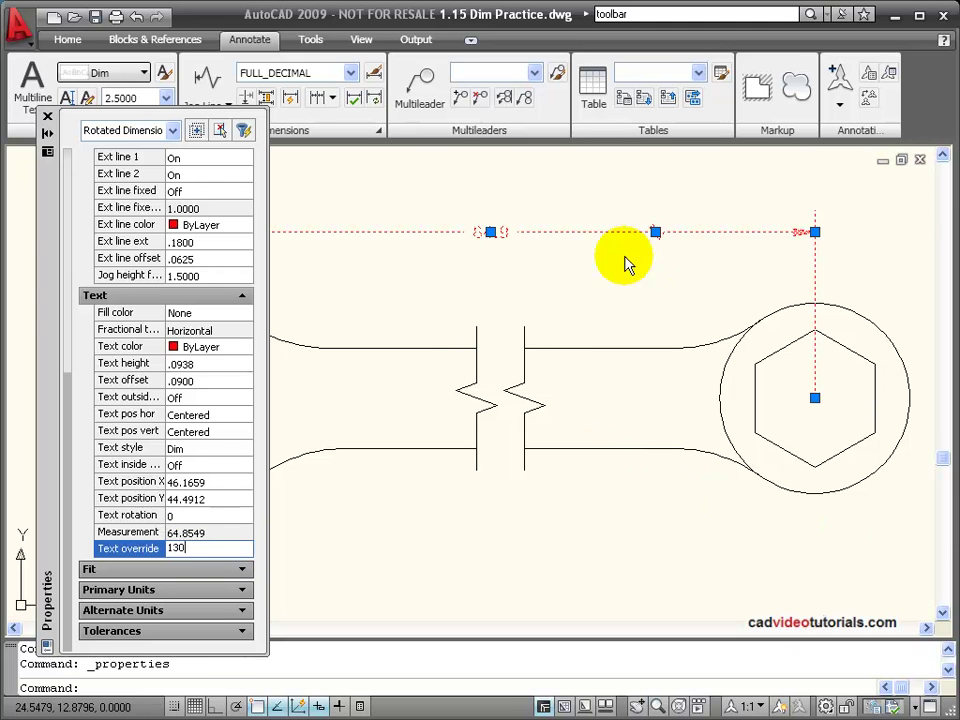
left_click(50, 118)
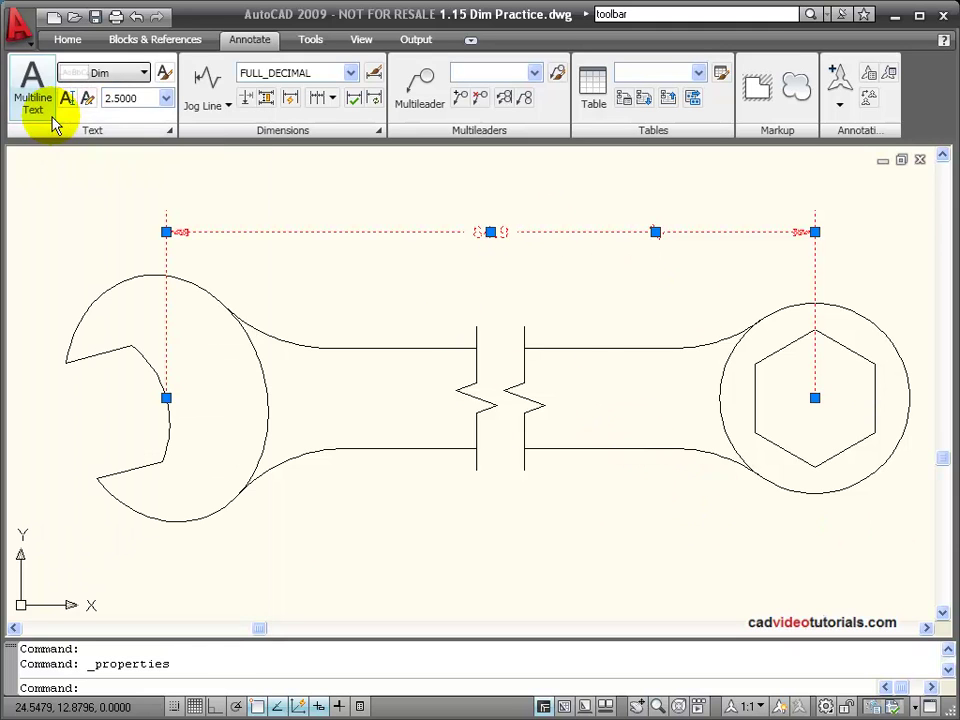
key("Escape")
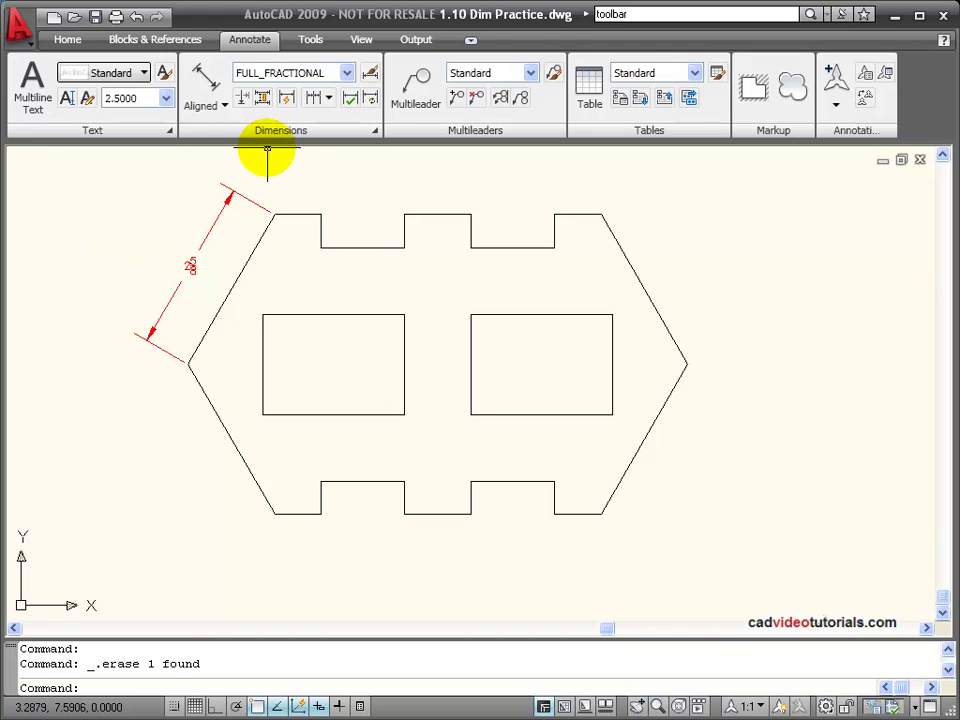
- Add an Aligned dimension along the lower-right sloped edge, from the bottom corner to the right vertex, placed outside the part
left_click(206, 86)
left_click(225, 105)
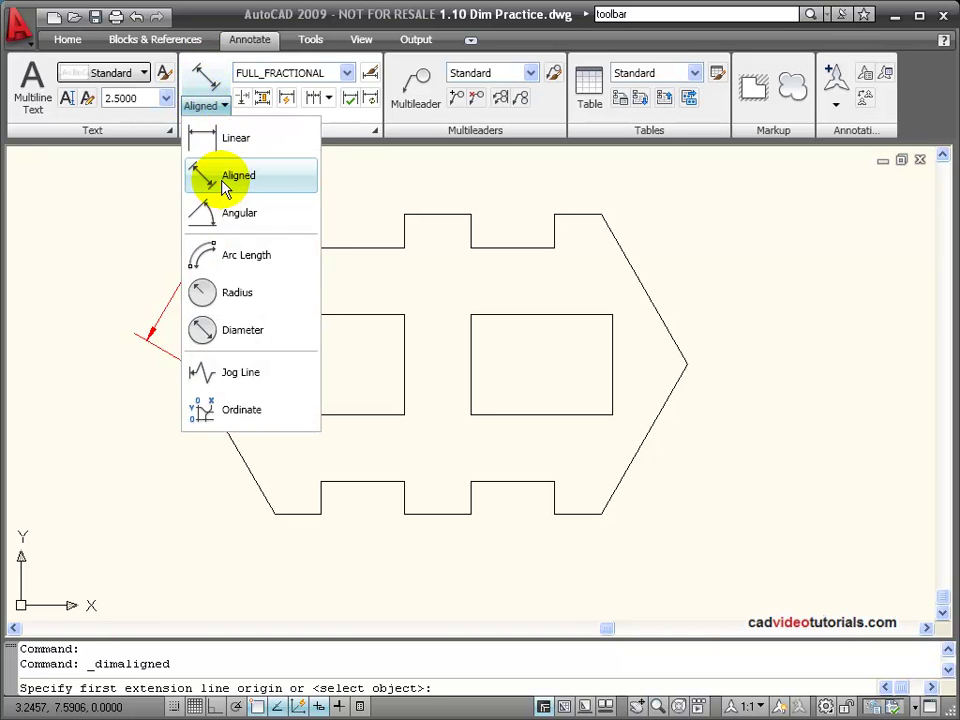
left_click(222, 180)
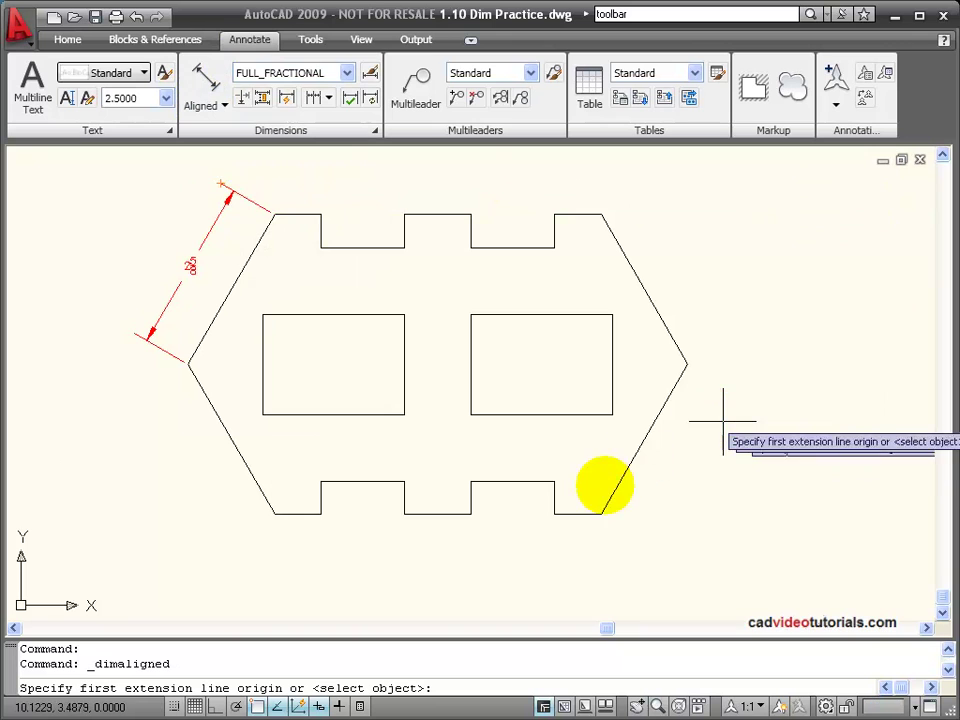
left_click(602, 513)
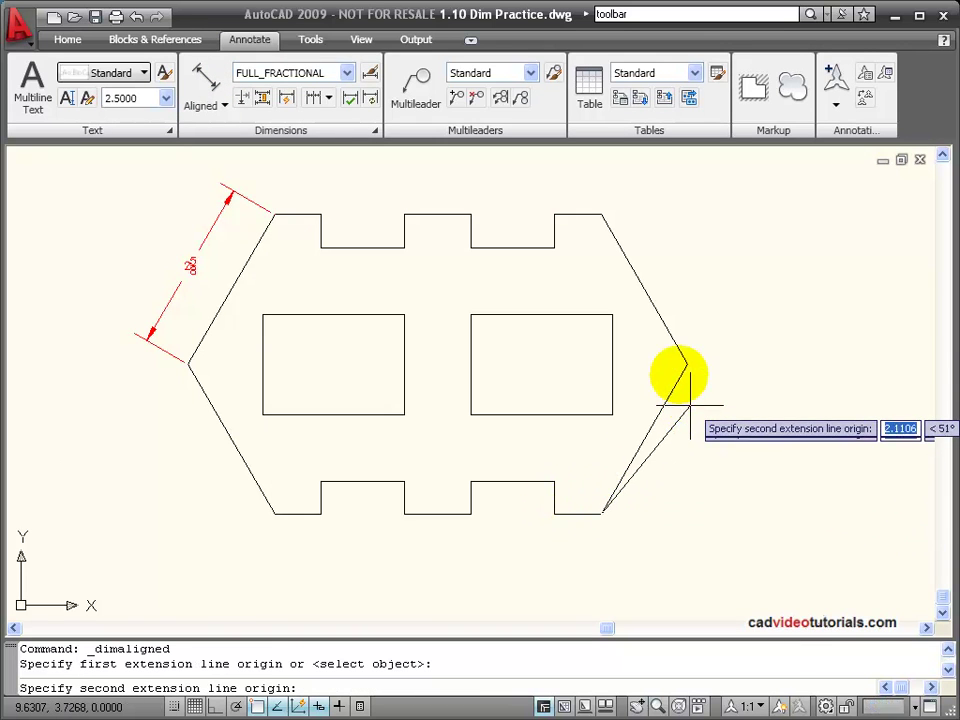
left_click(686, 362)
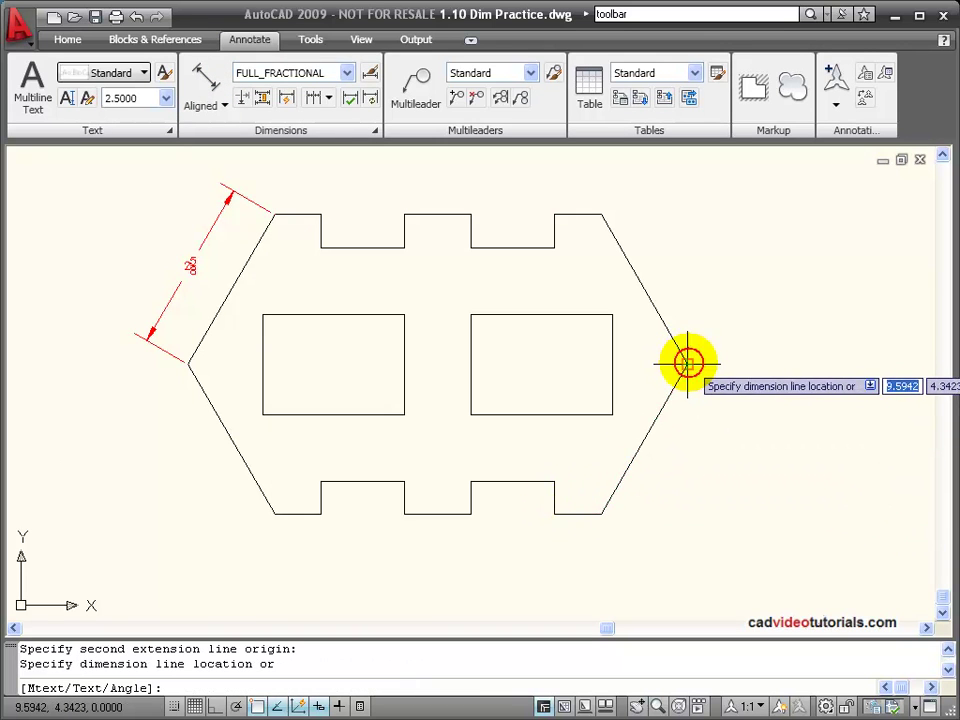
left_click(692, 455)
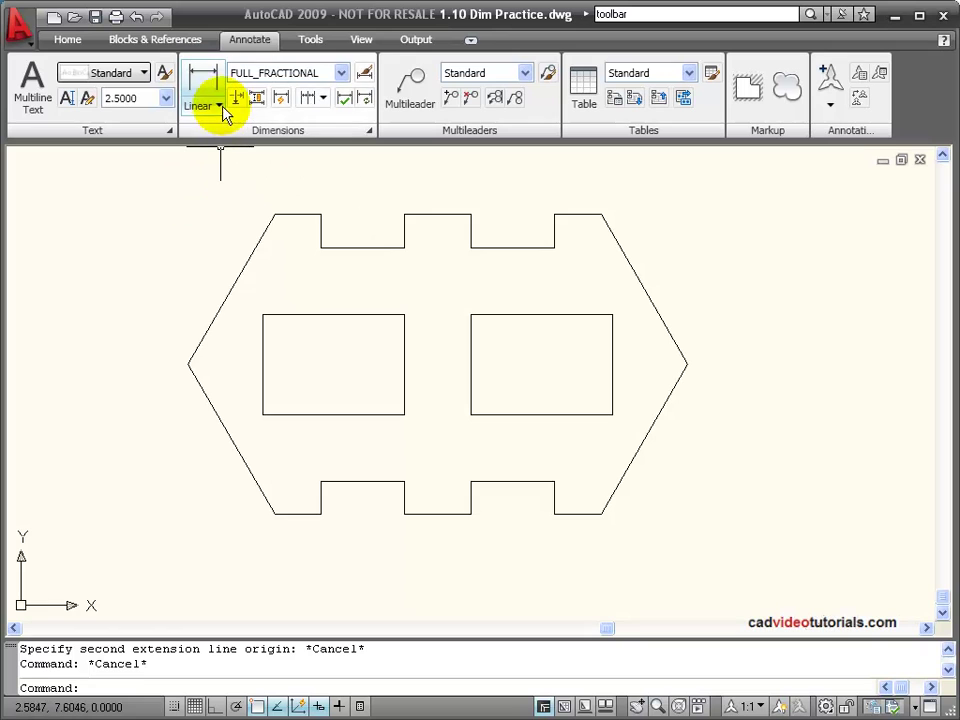
- Add an Angular dimension between the two sloped edges meeting at the left vertex, with its arc outside the part
left_click(216, 105)
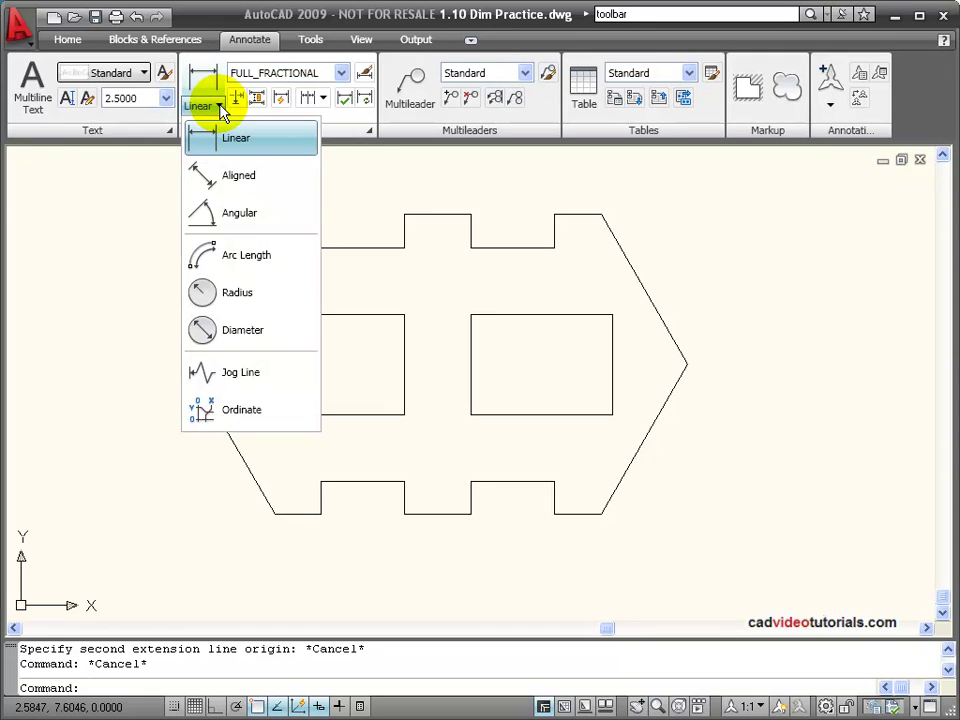
left_click(240, 213)
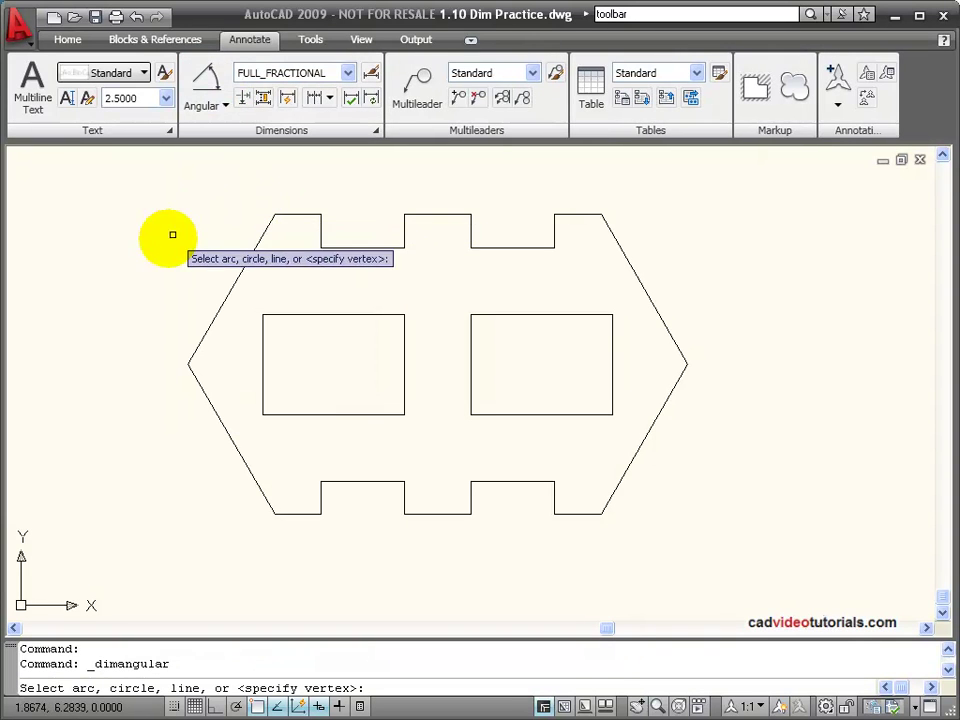
left_click(211, 318)
left_click(196, 380)
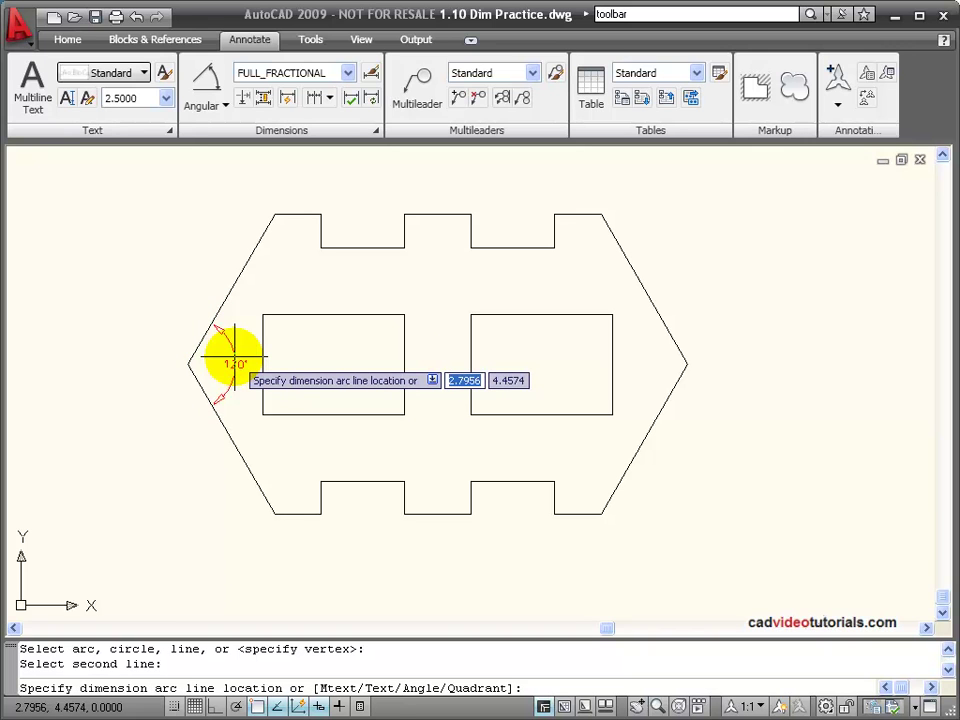
left_click(118, 351)
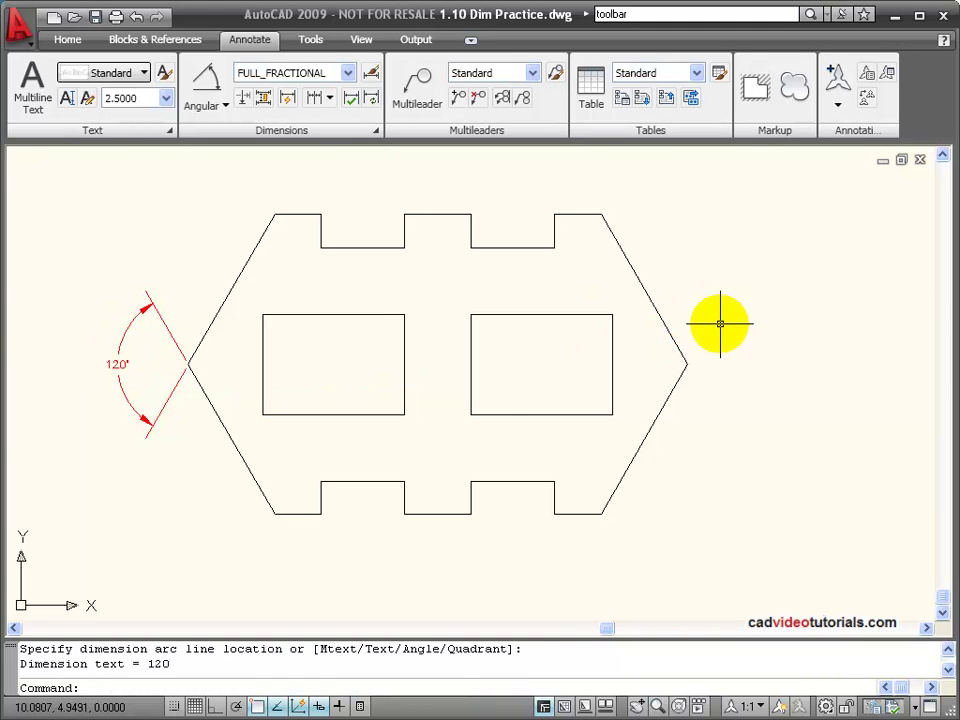
- Add an Angular dimension between the rightmost top edge and the upper-right sloped edge, placing the arc outside the part beside the corner
left_click(199, 85)
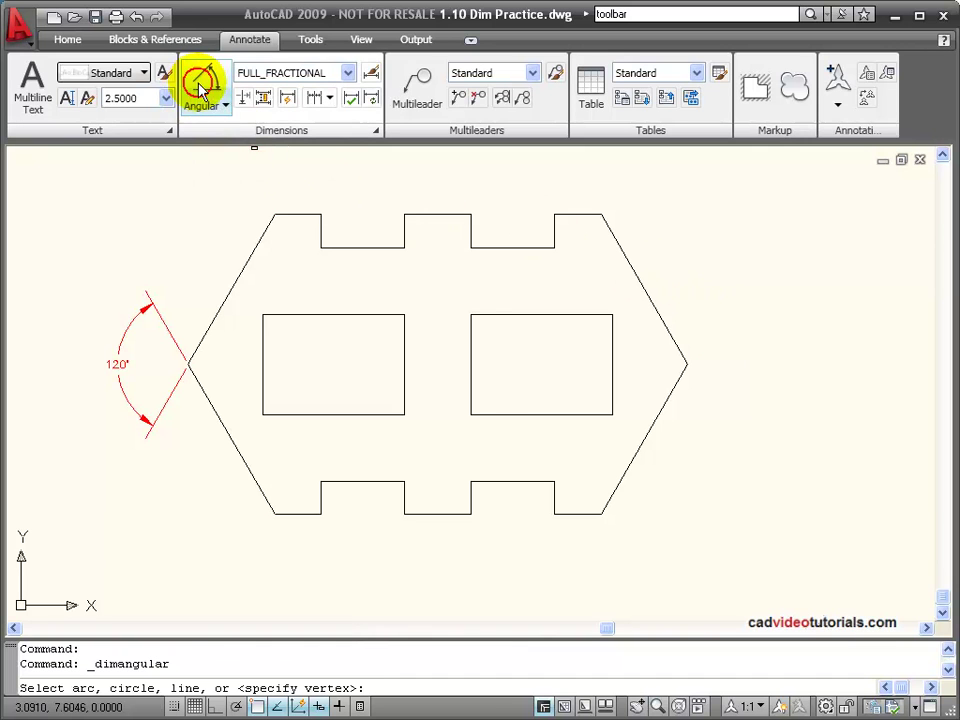
left_click(562, 213)
left_click(616, 242)
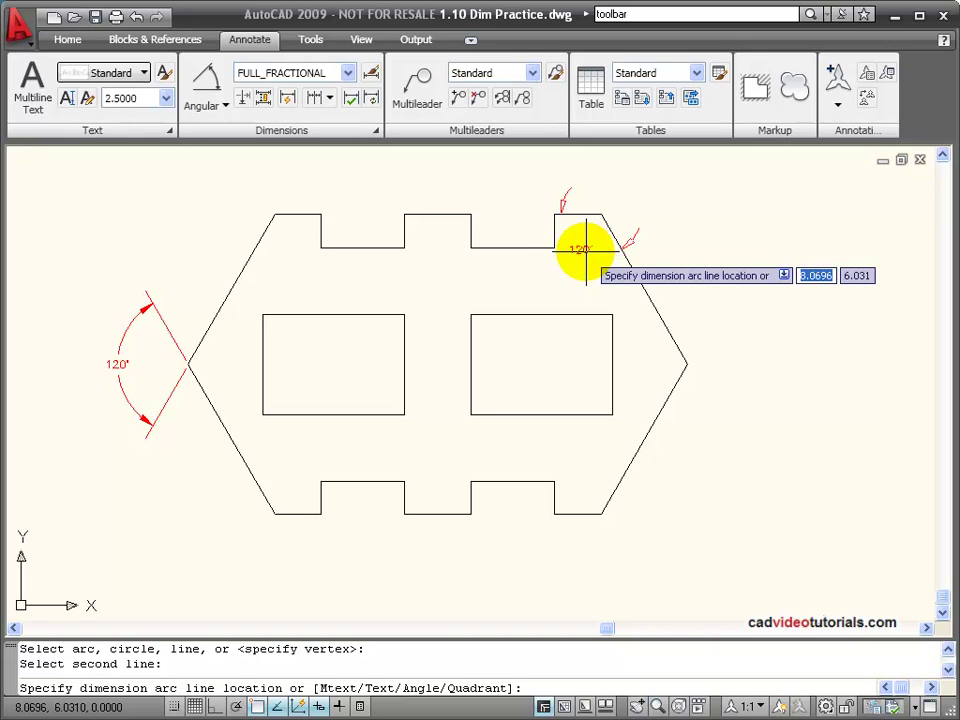
left_click(654, 237)
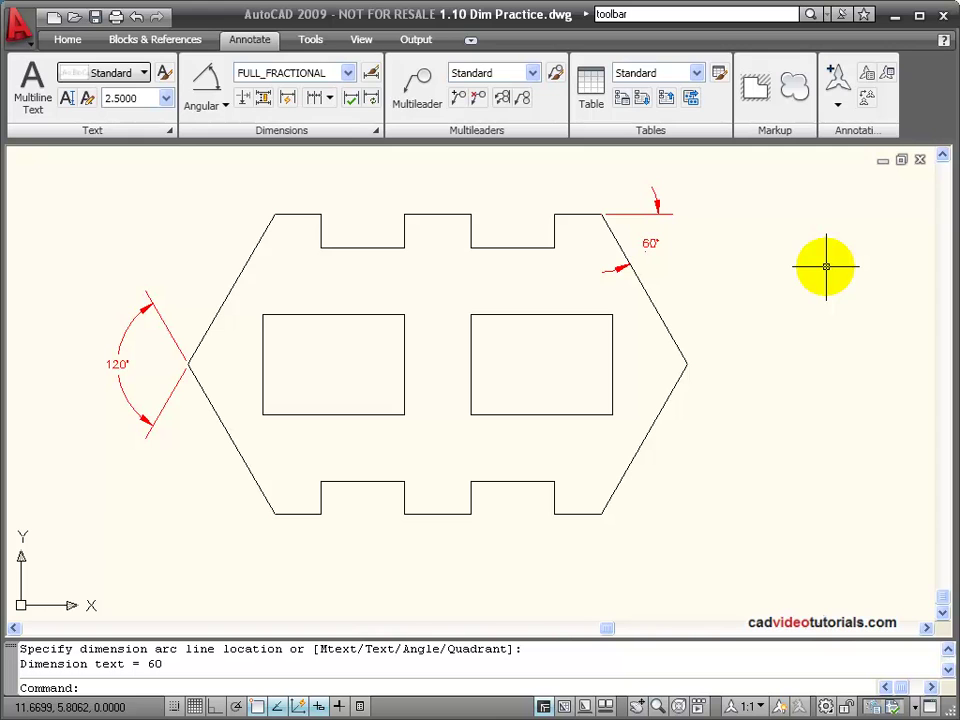